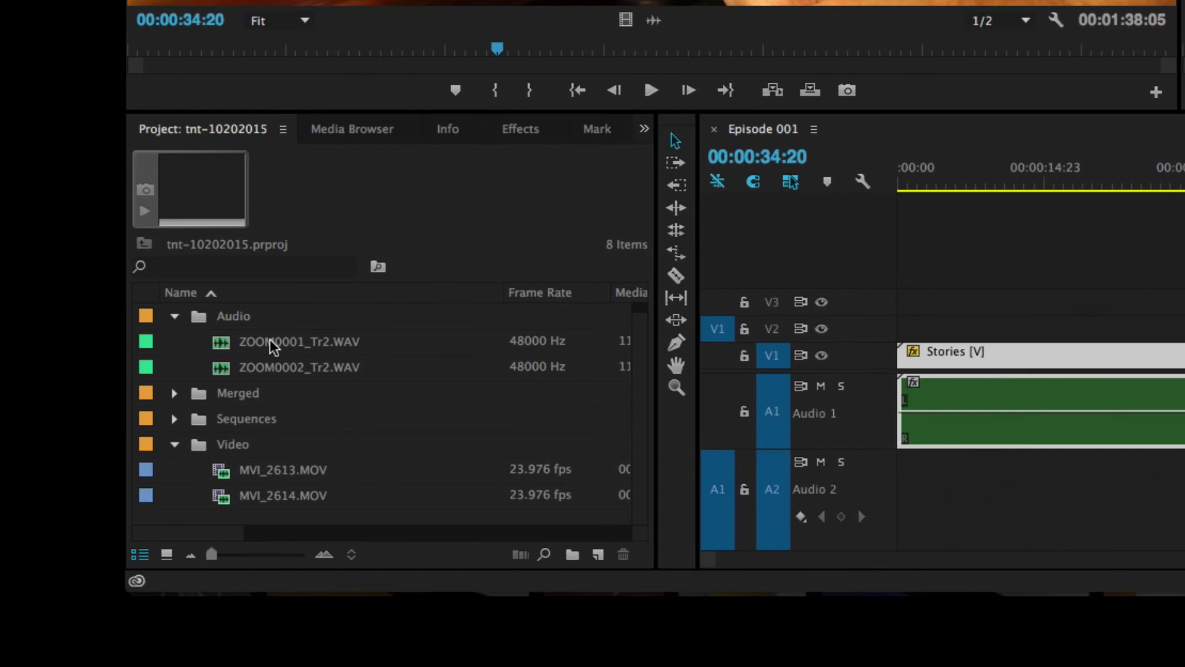
- Compare the durations and details of the ZOOM WAV recordings and the MVI_2613/MVI_2614 clips
{"action": "left_click", "coordinate": [272, 369]}
{"action": "left_click", "coordinate": [269, 345]}
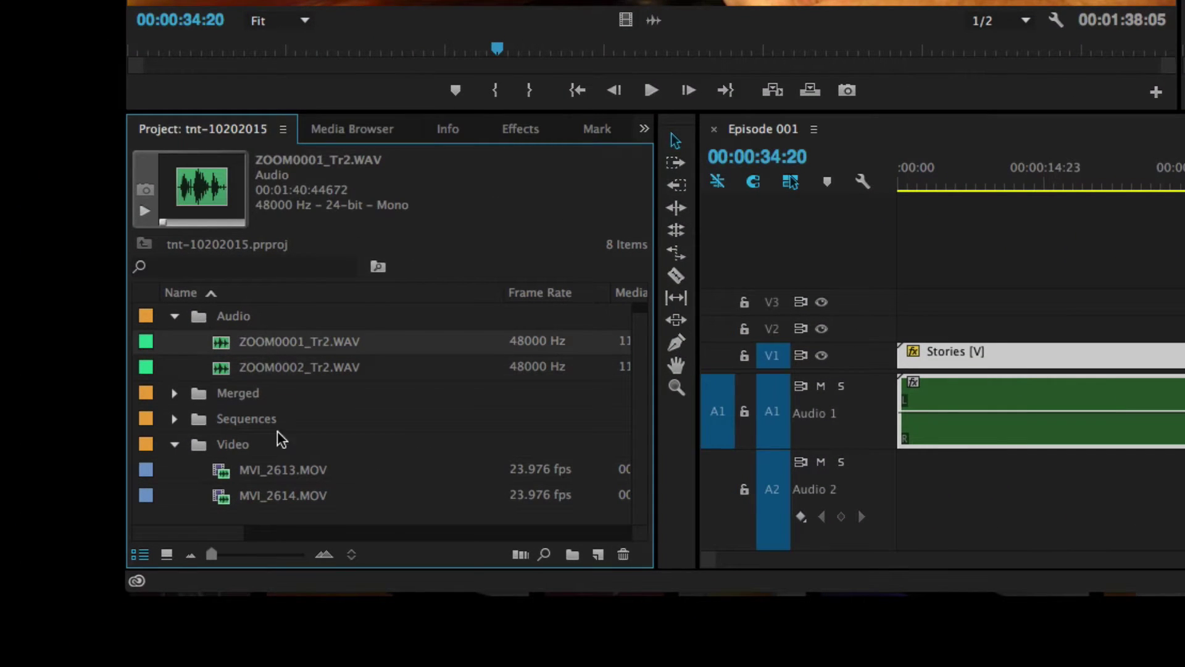
{"action": "left_click", "coordinate": [283, 472]}
{"action": "left_click", "coordinate": [287, 495]}
{"action": "left_click", "coordinate": [284, 477]}
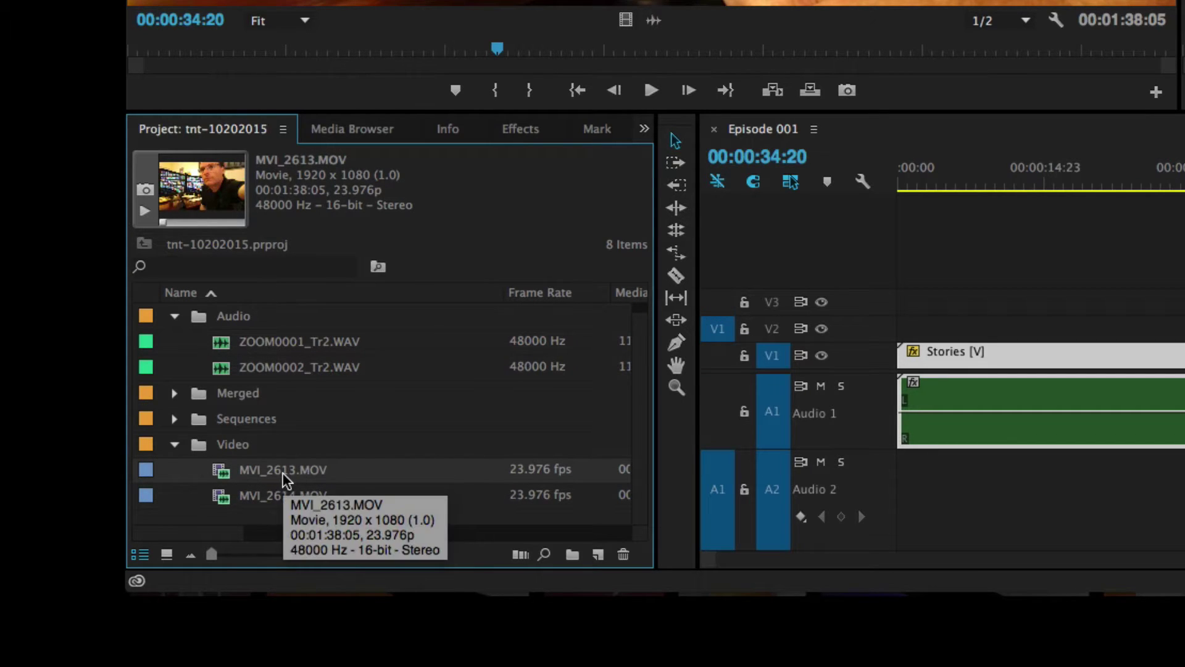
{"action": "left_click", "coordinate": [285, 353]}
{"action": "left_click", "coordinate": [285, 370]}
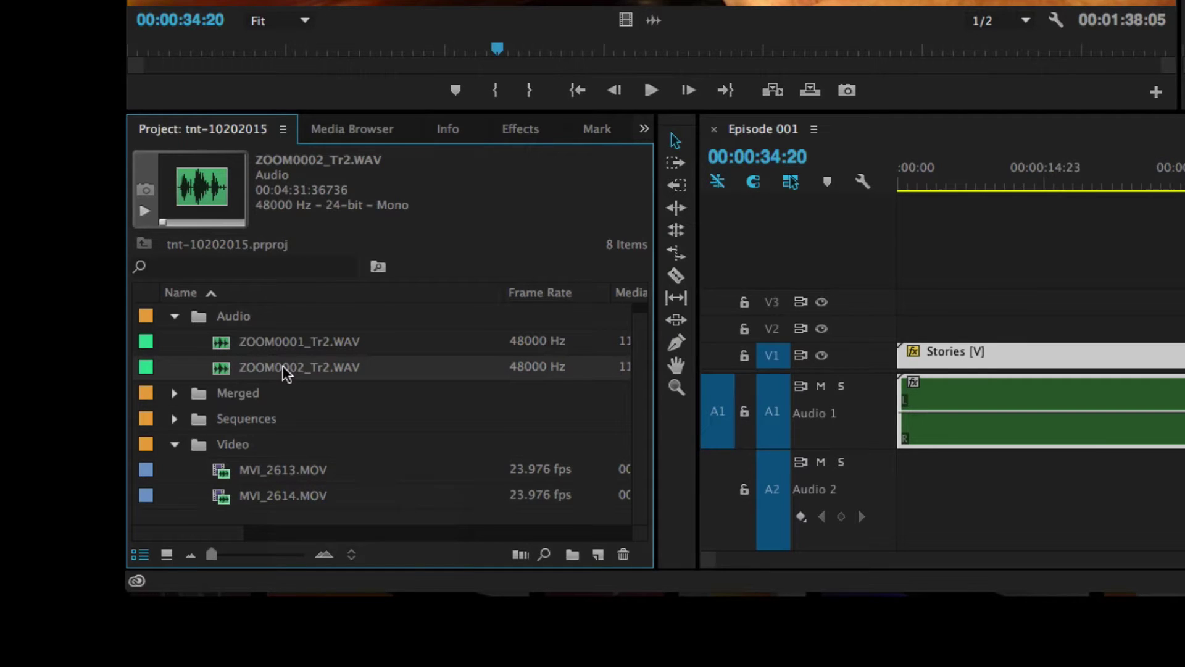
{"action": "left_click", "coordinate": [275, 346]}
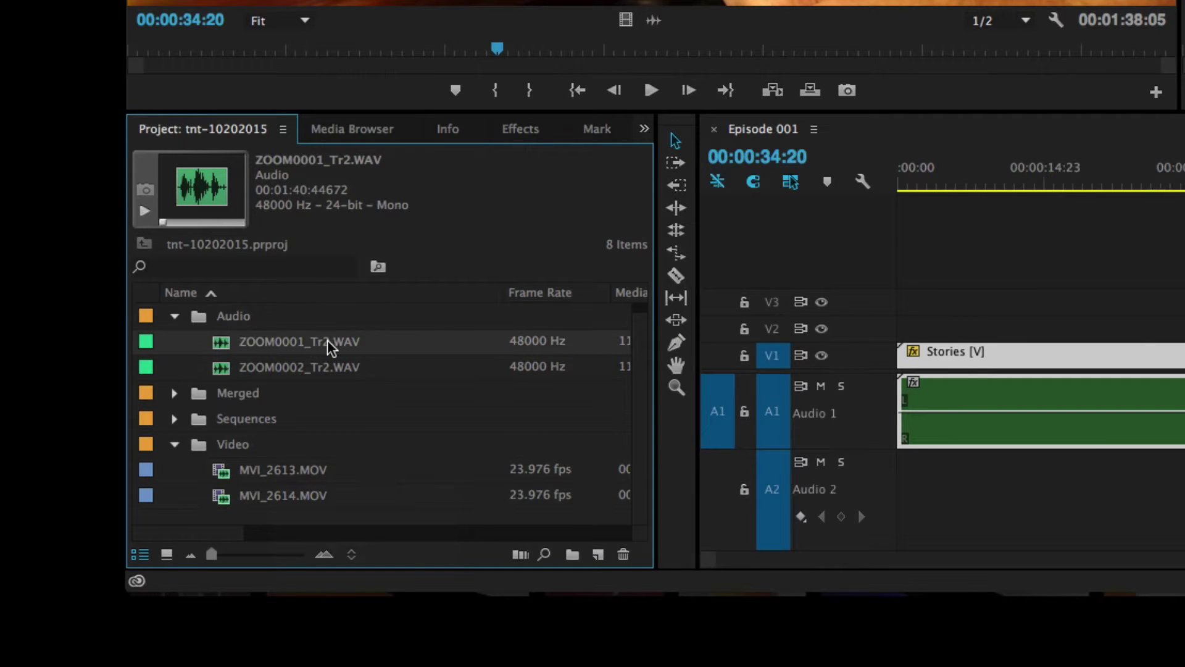
{"action": "left_click", "coordinate": [307, 477]}
{"action": "left_click", "coordinate": [309, 371]}
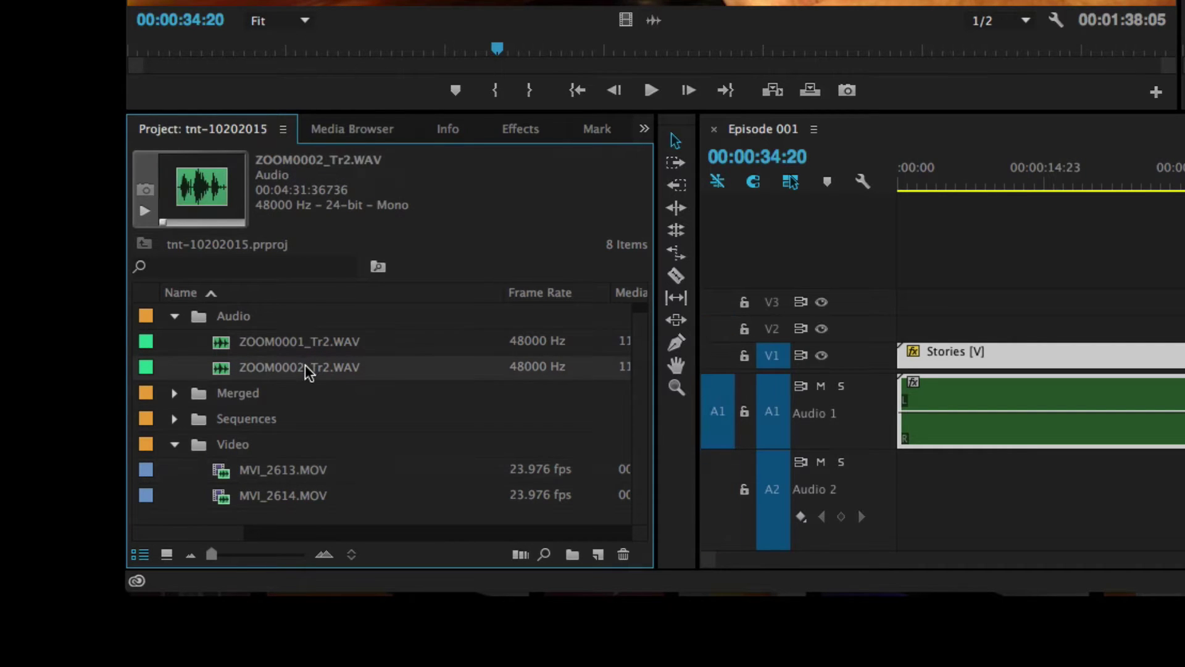
{"action": "left_click", "coordinate": [303, 498]}
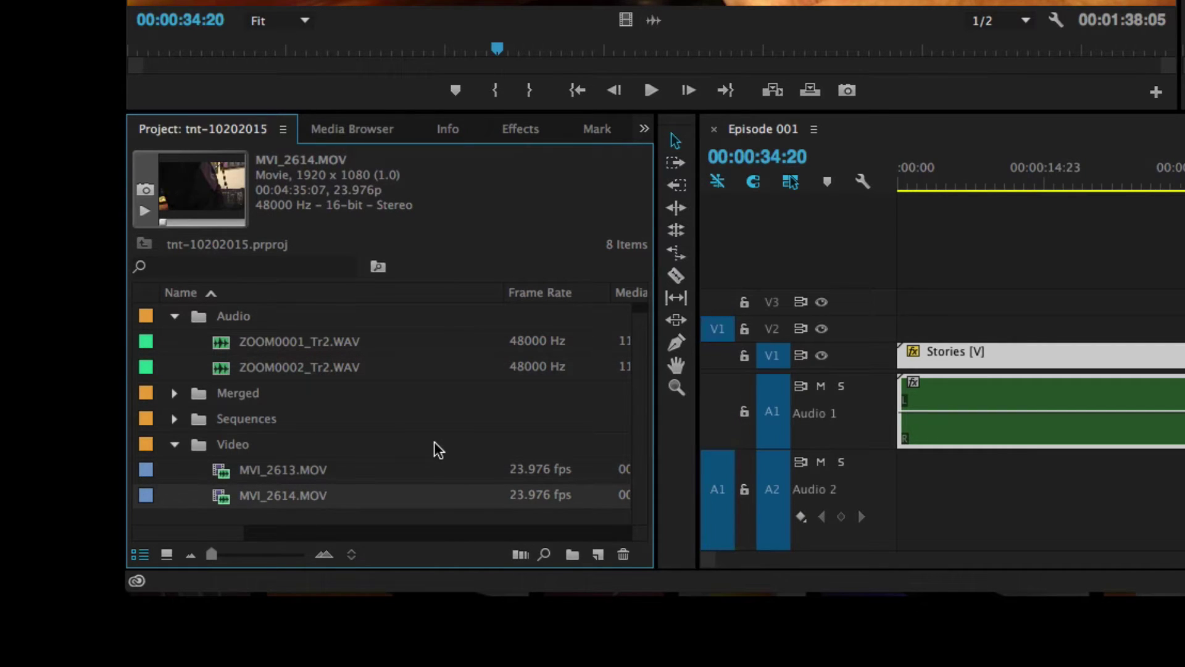
{"action": "left_click", "coordinate": [327, 343]}
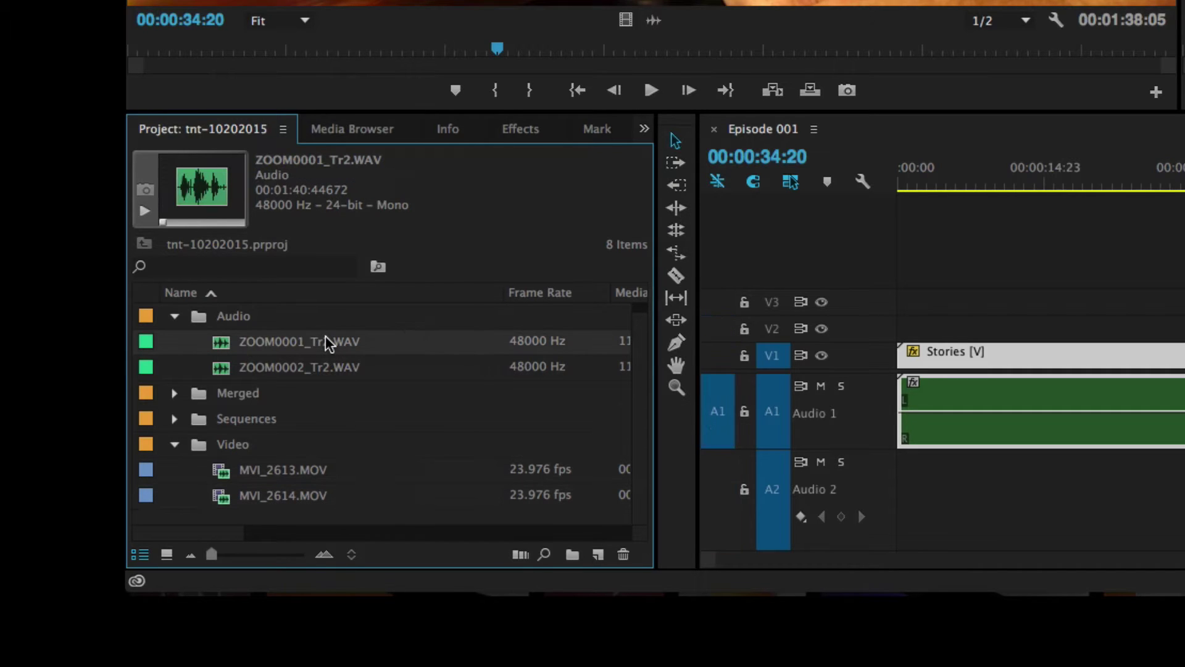
- Merge ZOOM0001_Tr2.WAV with MVI_2613.MOV, naming it 'TNT - Merged - Old Audio Removed'
{"action": "left_click", "coordinate": [273, 348]}
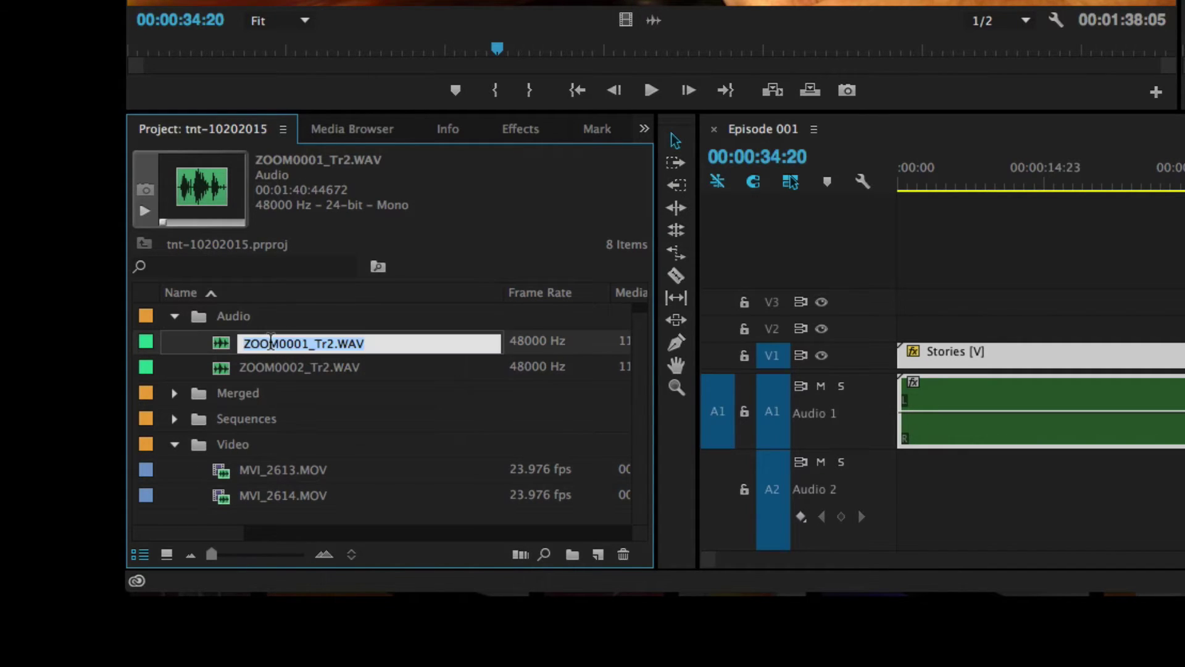
{"action": "left_click", "coordinate": [308, 473], "text": "super"}
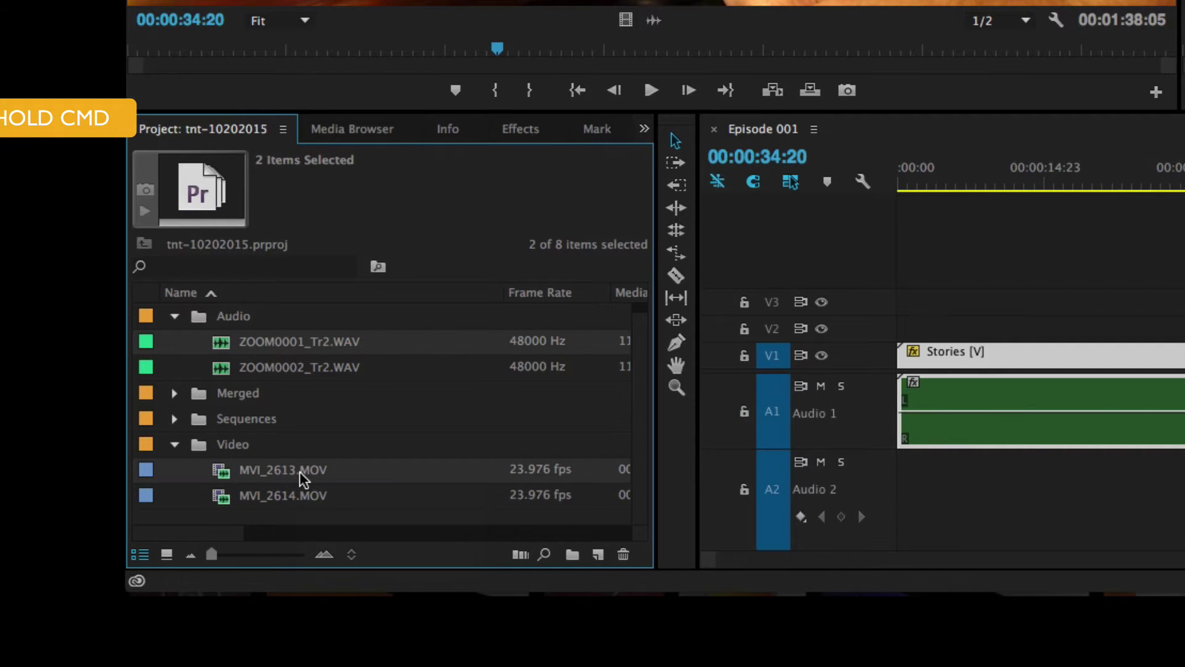
{"action": "right_click", "coordinate": [303, 479]}
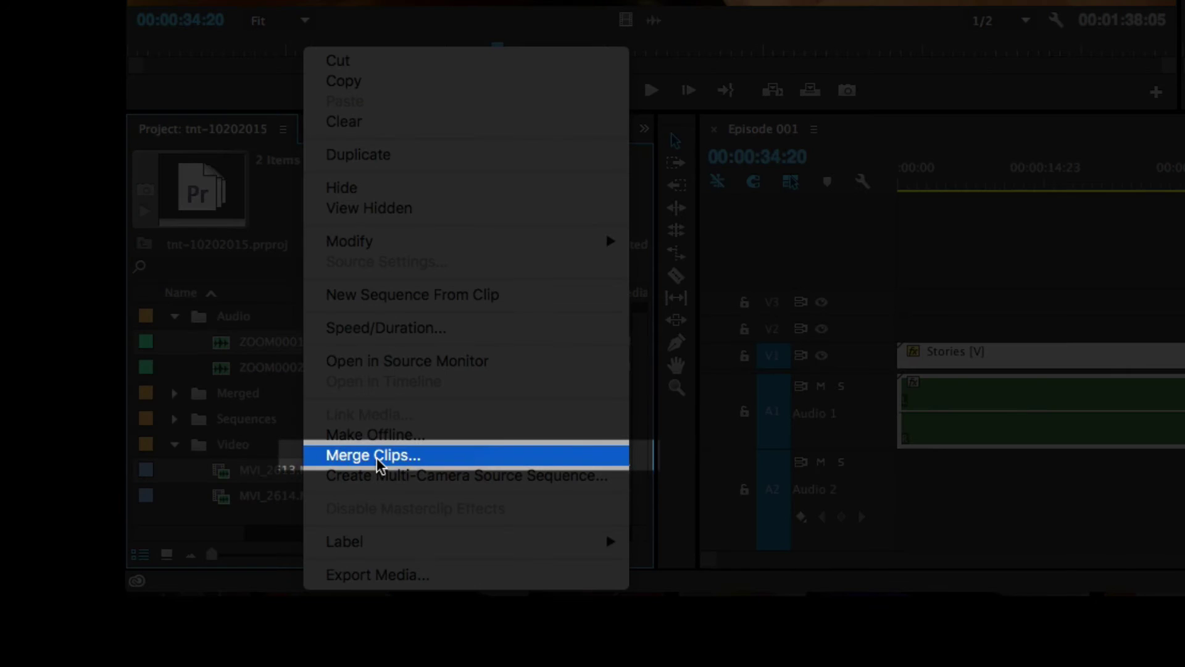
{"action": "left_click", "coordinate": [373, 456]}
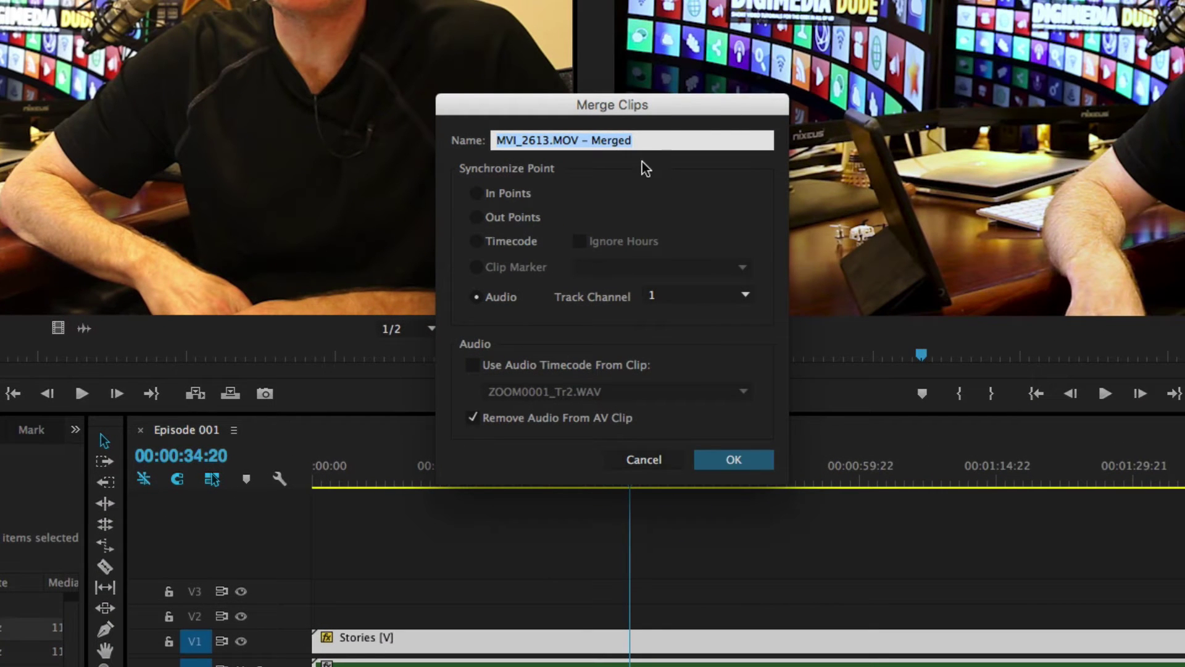
{"action": "key", "text": "BackSpace"}
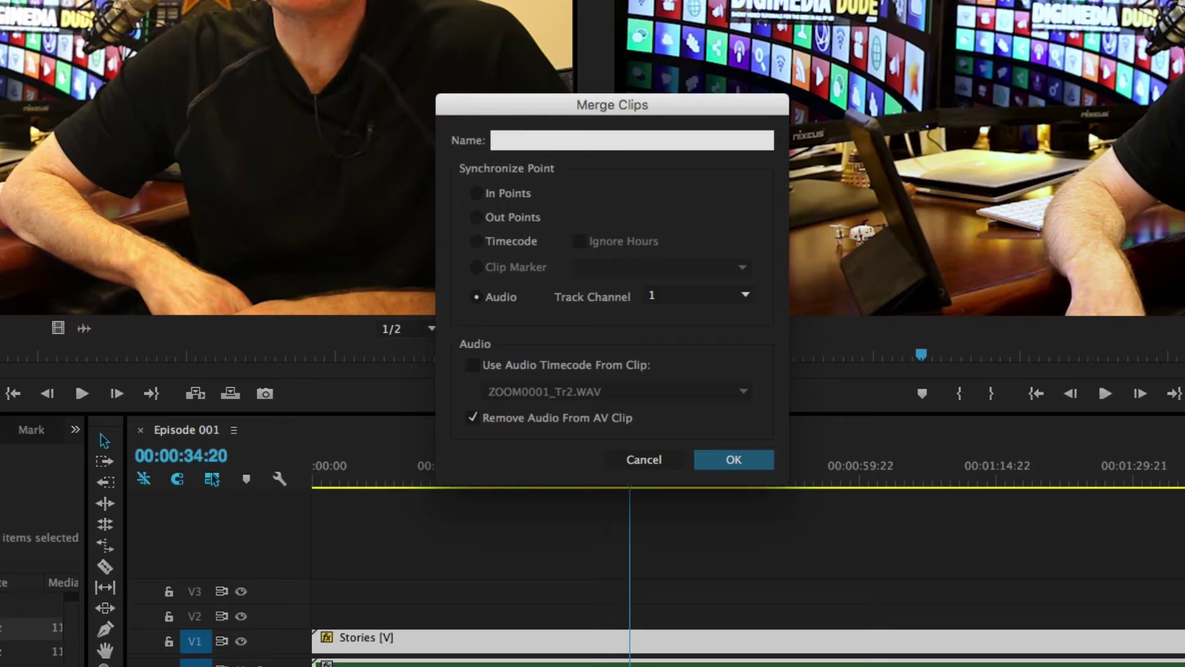
{"action": "type", "text": "TNT"}
{"action": "type", "text": " - Merged -"}
{"action": "type", "text": " N"}
{"action": "type", "text": "ld Au"}
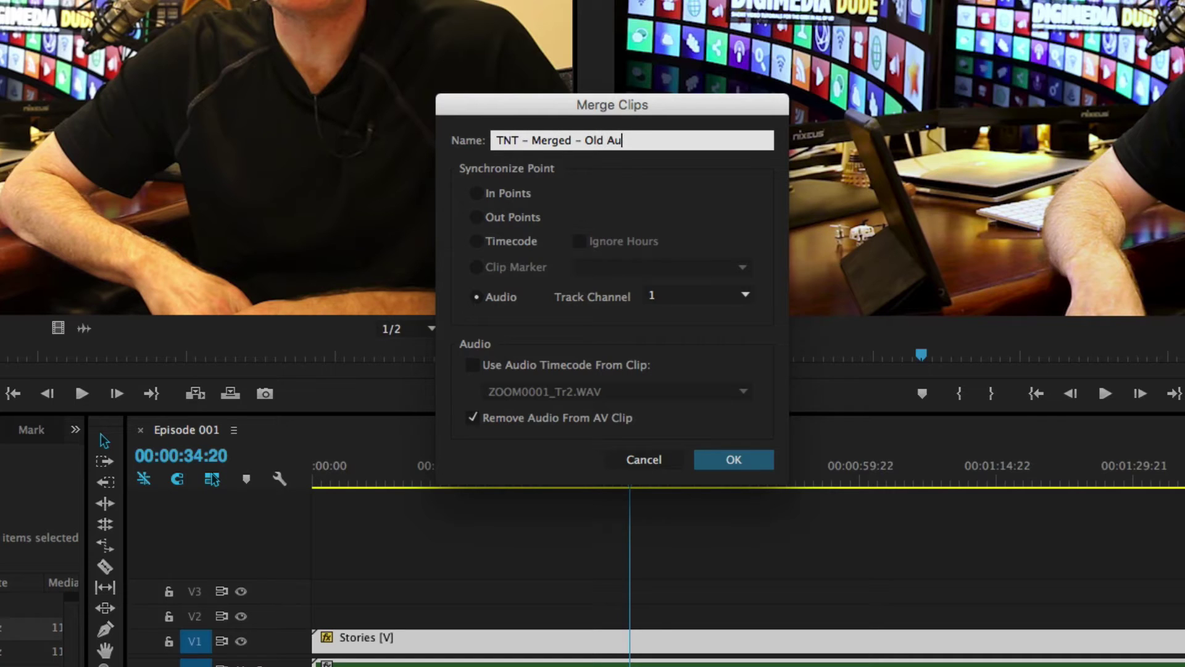
{"action": "type", "text": "dio Removed"}
- Sync the merge by audio on track channel 1 and create the clip without camera audio
{"action": "left_click", "coordinate": [487, 299]}
{"action": "left_click", "coordinate": [730, 302]}
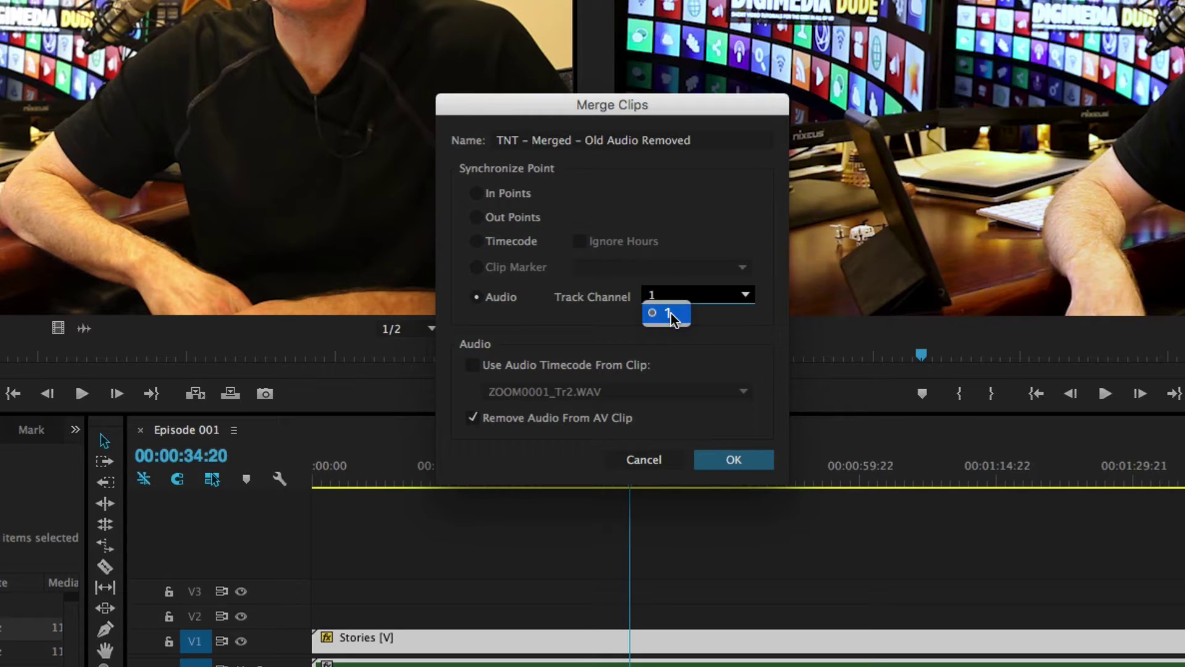
{"action": "left_click", "coordinate": [704, 314]}
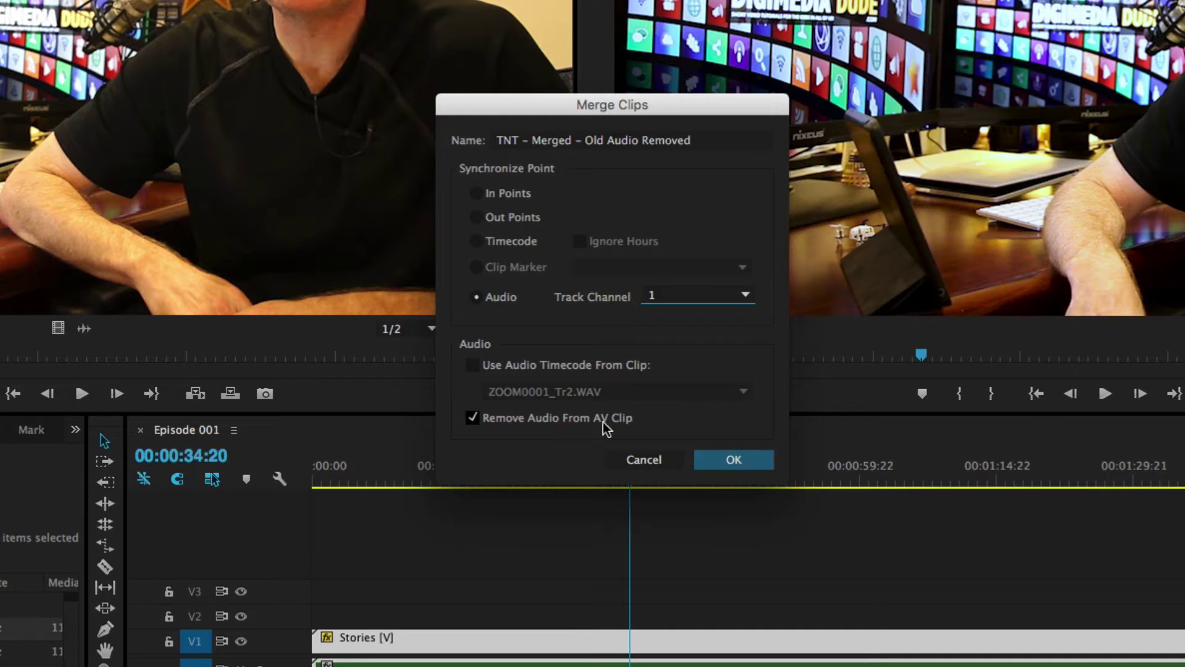
{"action": "left_click", "coordinate": [741, 461]}
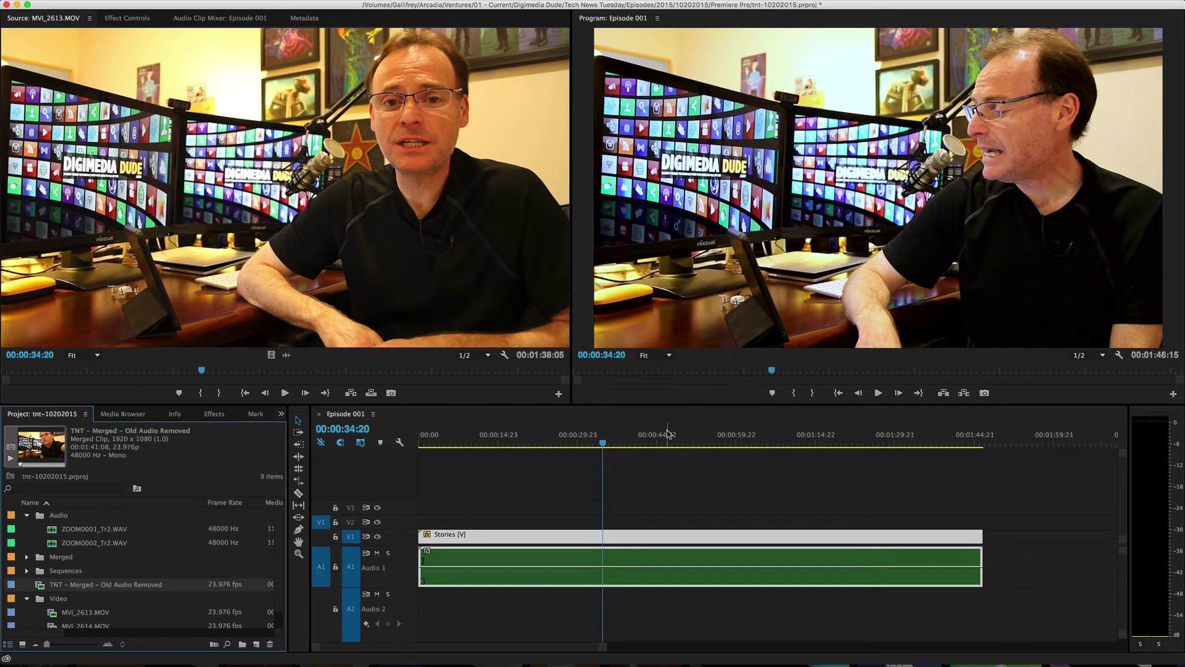
- Merge ZOOM0001_Tr2.WAV and MVI_2613.MOV as 'TNT - Merged - Keep Old Audio', keeping camera sound
{"action": "left_click", "coordinate": [103, 529]}
{"action": "left_click", "coordinate": [91, 613], "text": "super"}
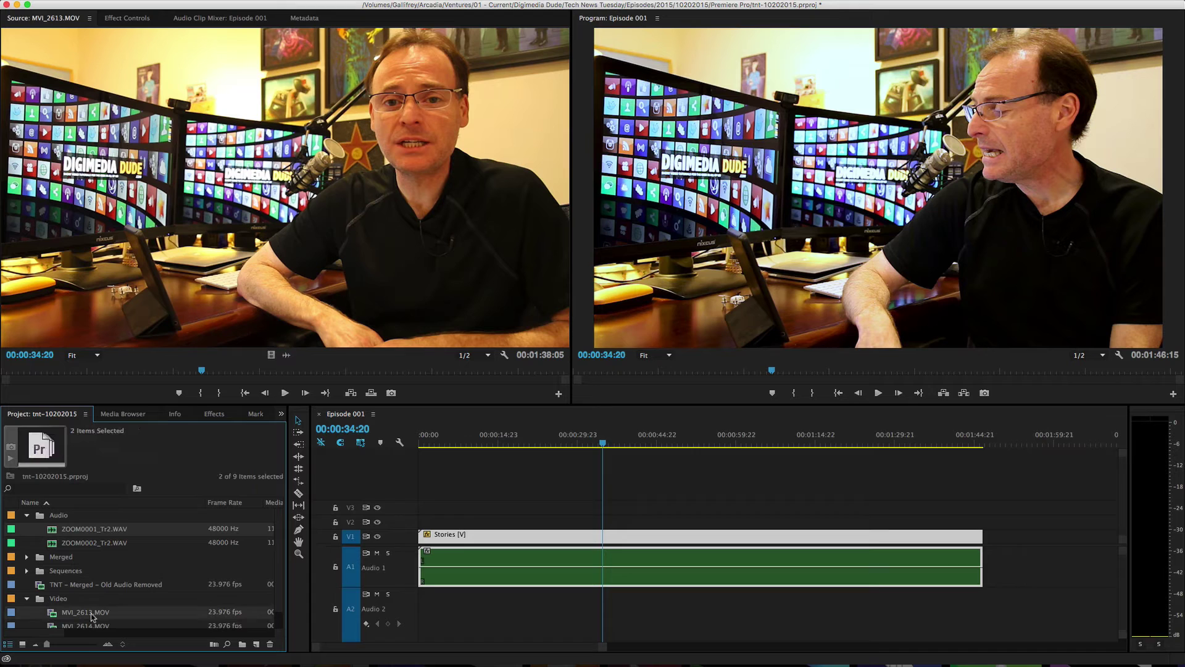
{"action": "right_click", "coordinate": [91, 615]}
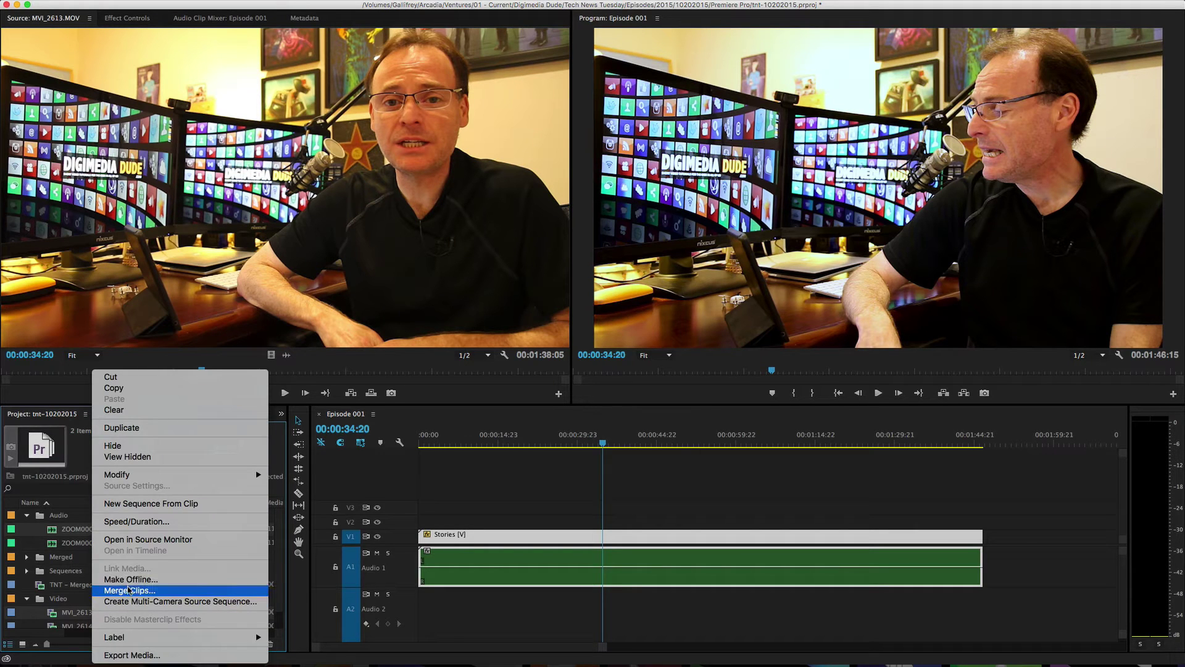
{"action": "left_click", "coordinate": [123, 585]}
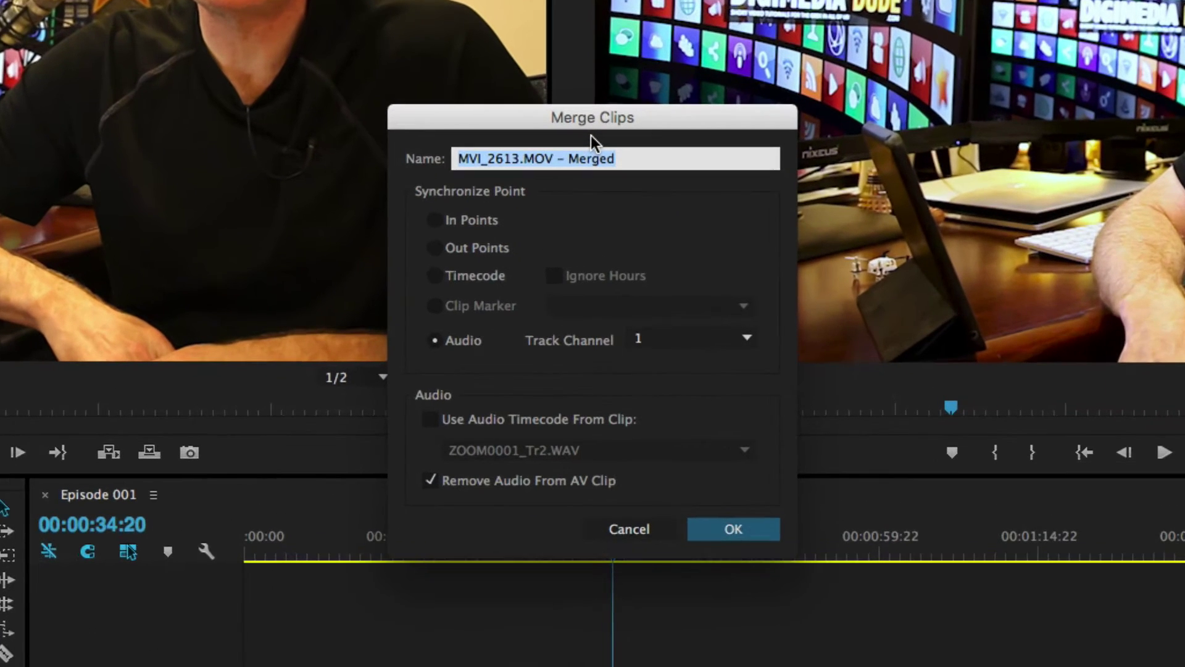
{"action": "type", "text": "TNT - Merge"}
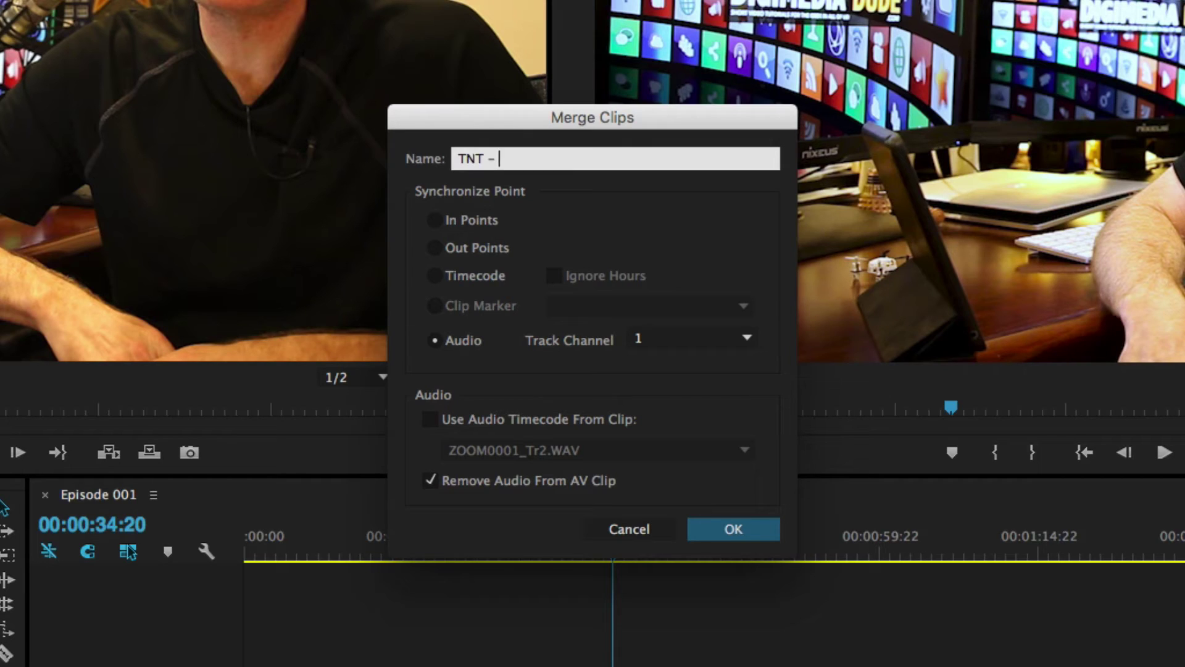
{"action": "type", "text": "d - Keep Old A"}
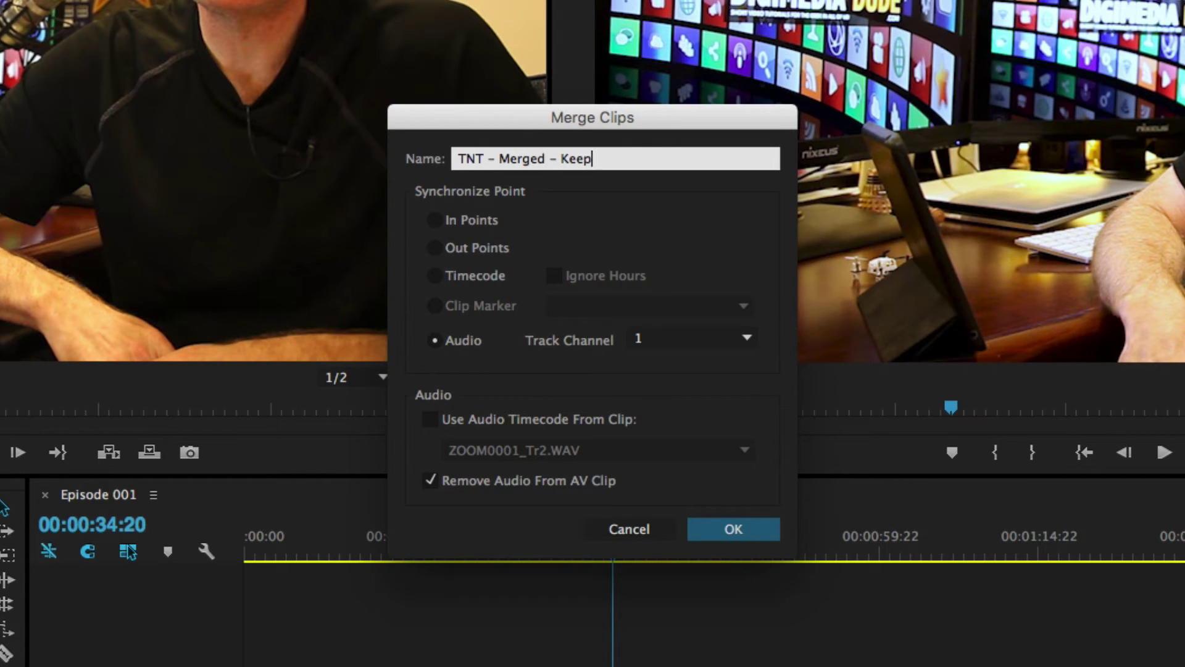
{"action": "type", "text": "udio"}
{"action": "left_click", "coordinate": [429, 481]}
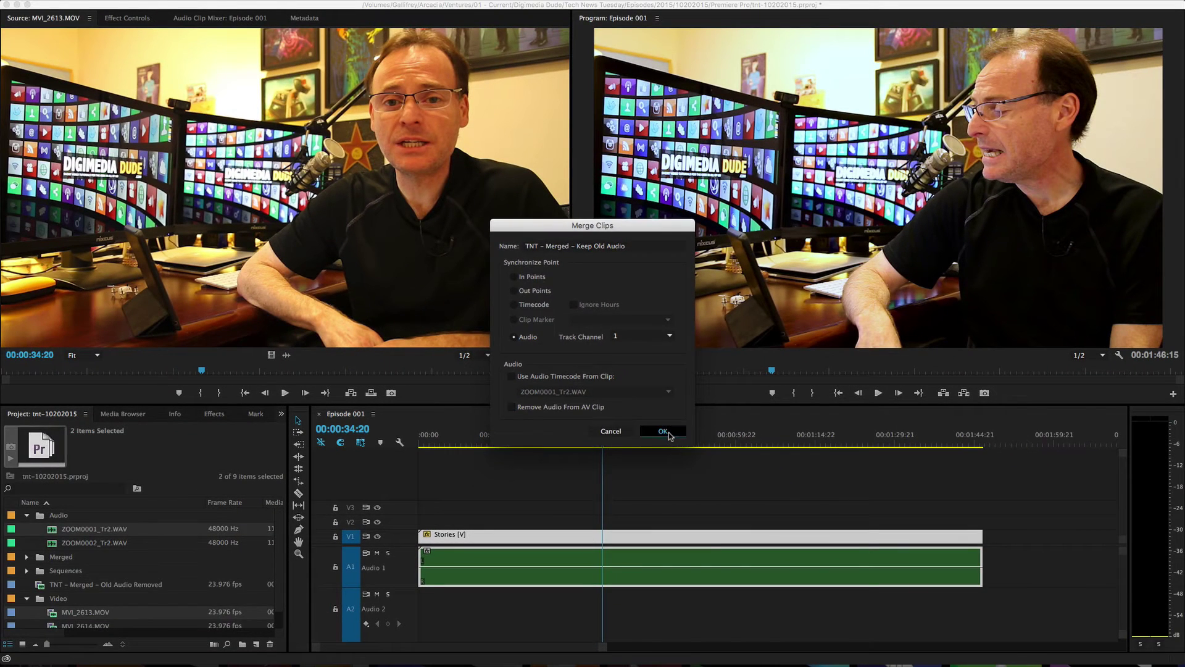
{"action": "left_click", "coordinate": [733, 529]}
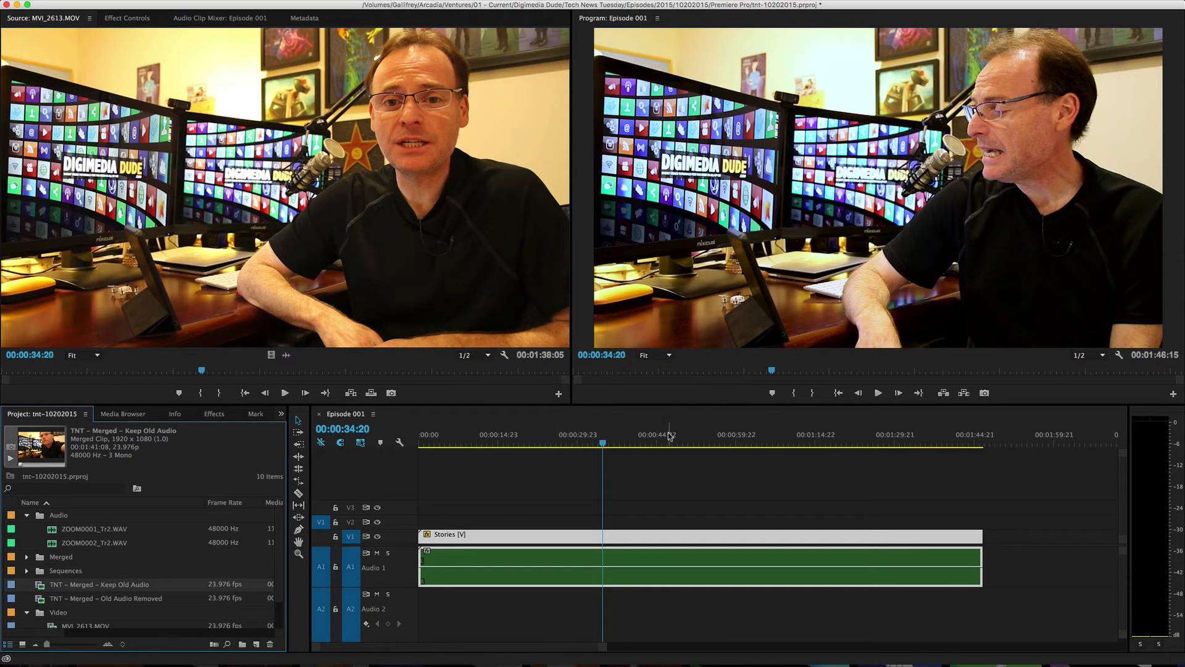
- Create a new sequence from the 'TNT – Merged – Keep Old Audio' clip
{"action": "left_click", "coordinate": [99, 585]}
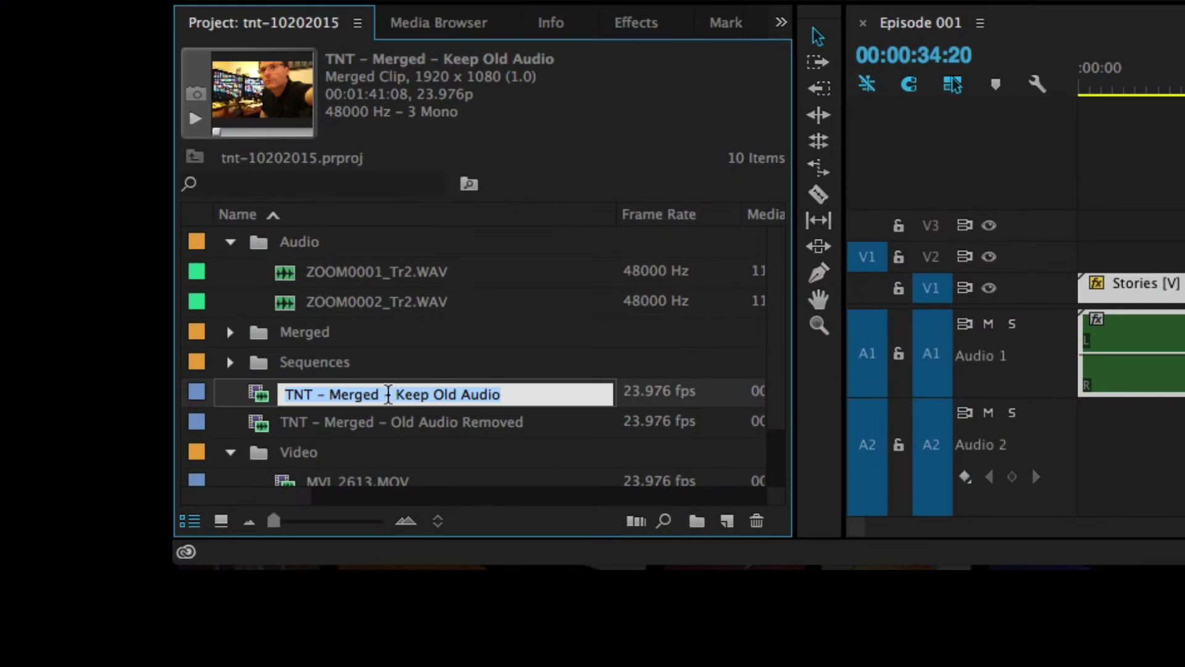
{"action": "left_click", "coordinate": [398, 422]}
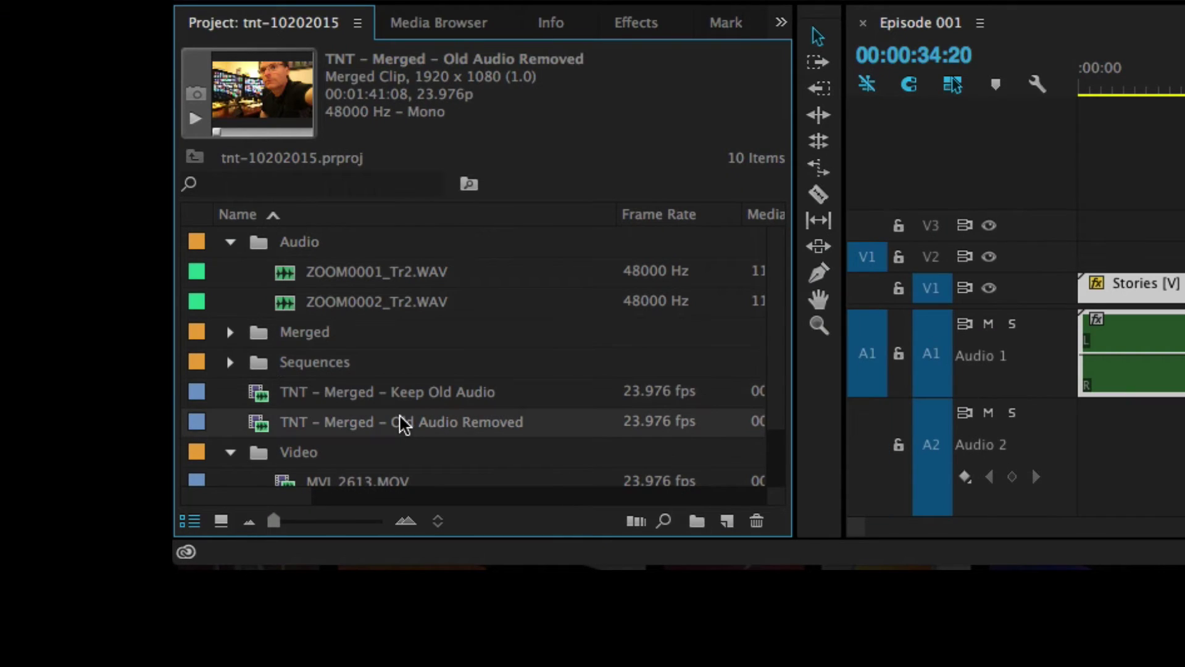
{"action": "mouse_move", "coordinate": [375, 403]}
{"action": "mouse_move", "coordinate": [480, 431]}
{"action": "left_click", "coordinate": [436, 395]}
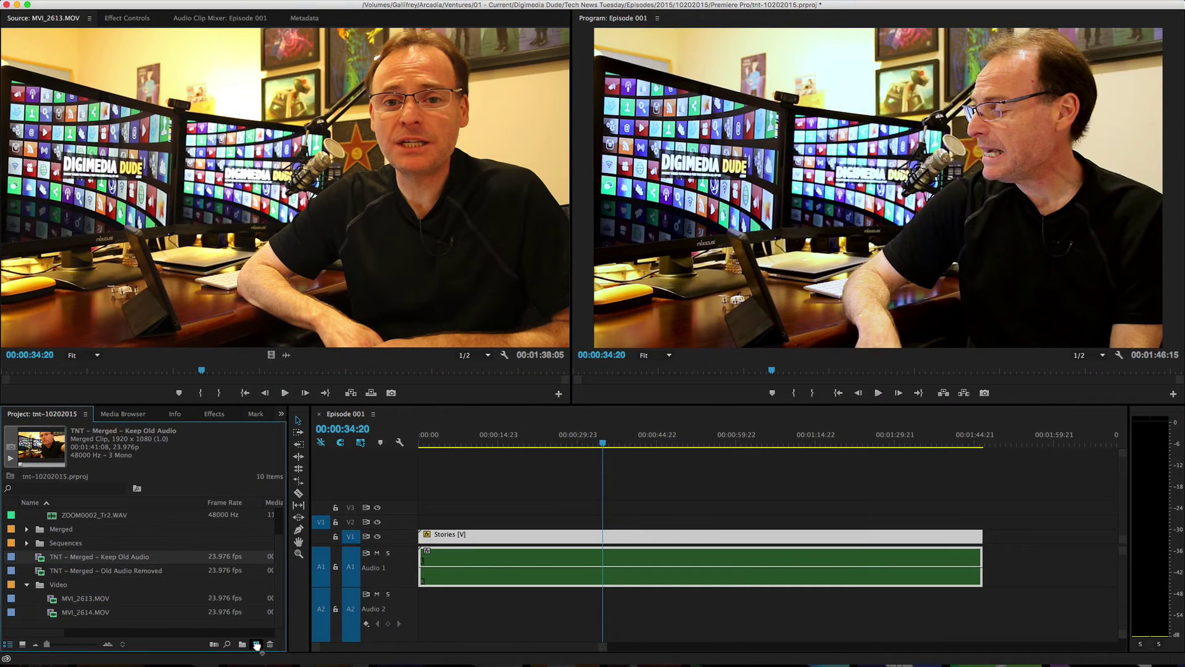
{"action": "left_click_drag", "start_coordinate": [257, 645], "coordinate": [257, 645]}
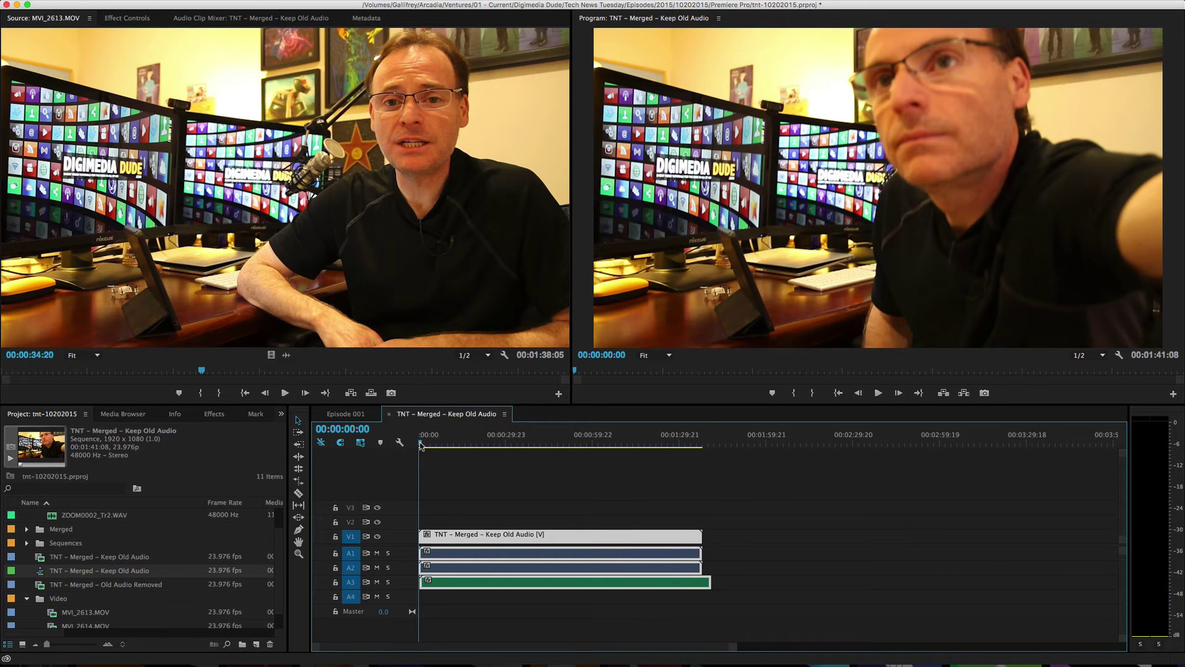
- Preview the sequence from about 42 seconds and make tracks A1 and A2 taller
{"action": "left_click_drag", "start_coordinate": [421, 446], "coordinate": [542, 450]}
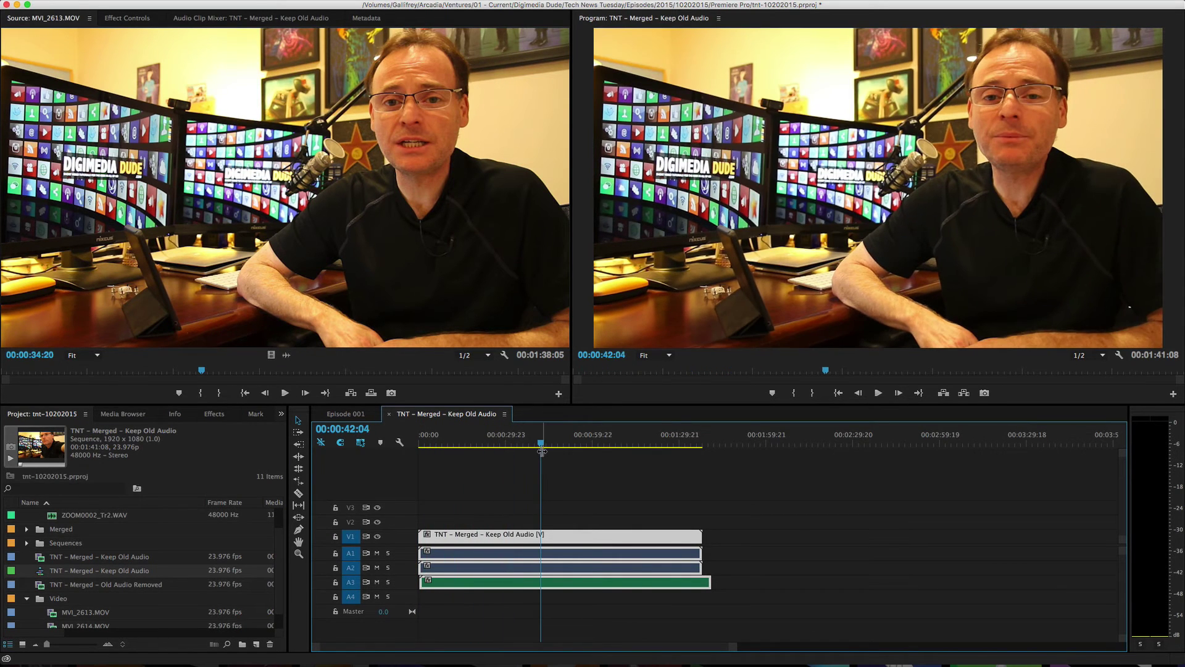
{"action": "key", "text": "space"}
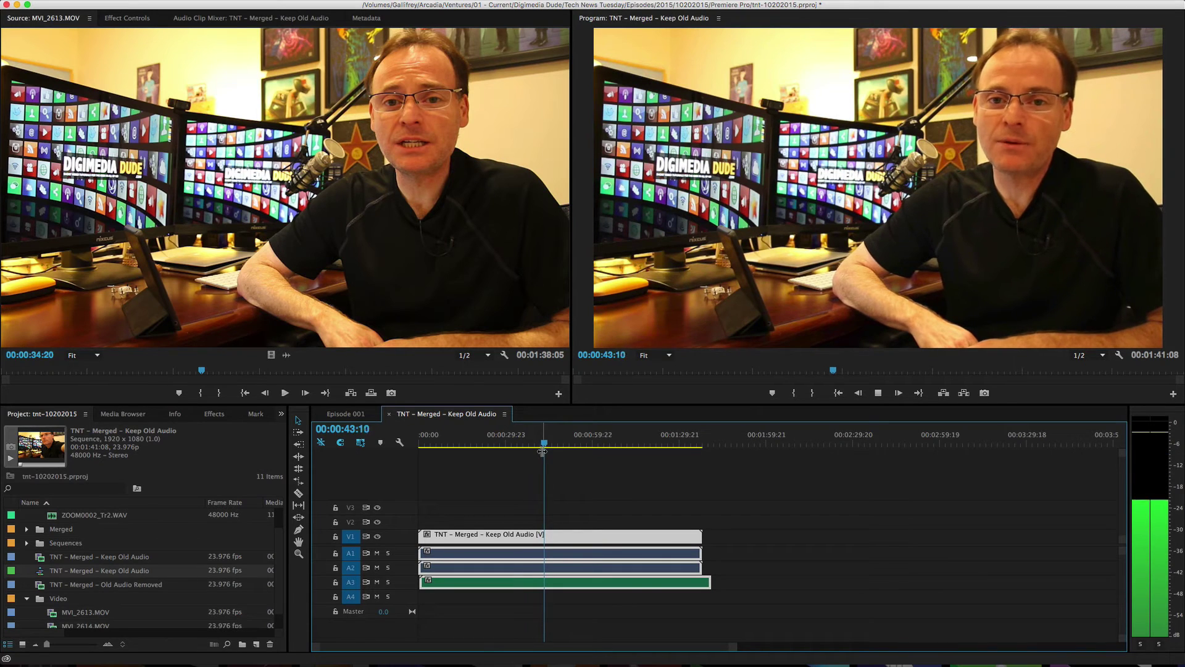
{"action": "key", "text": "space"}
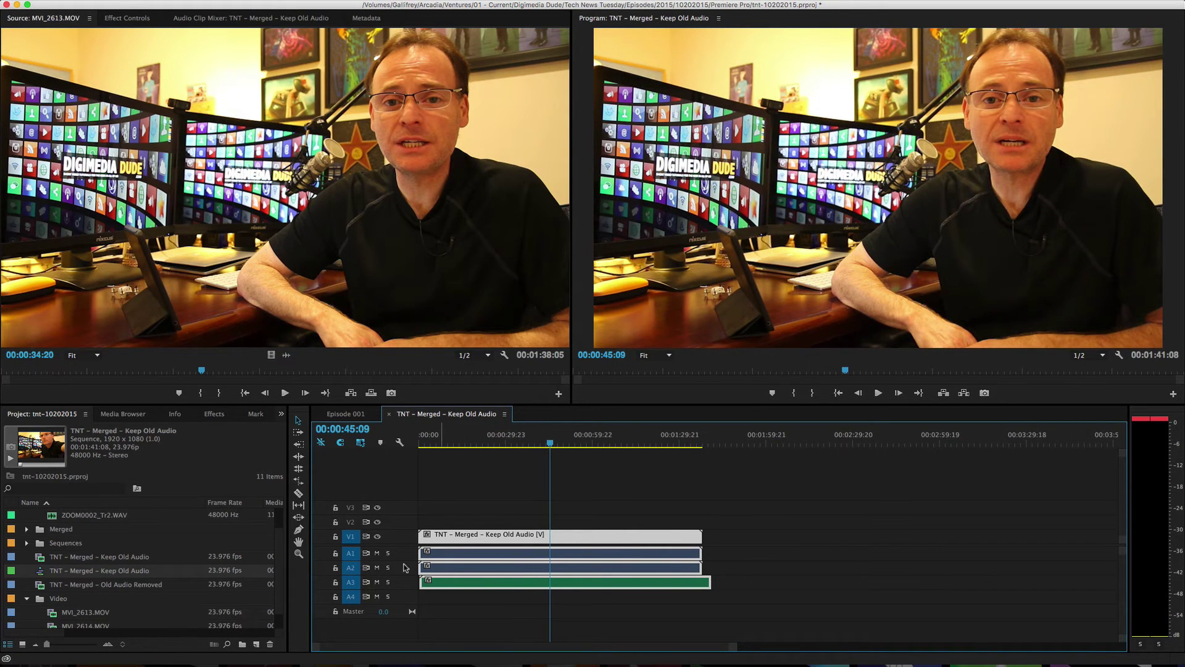
{"action": "left_click_drag", "start_coordinate": [409, 559], "coordinate": [406, 607]}
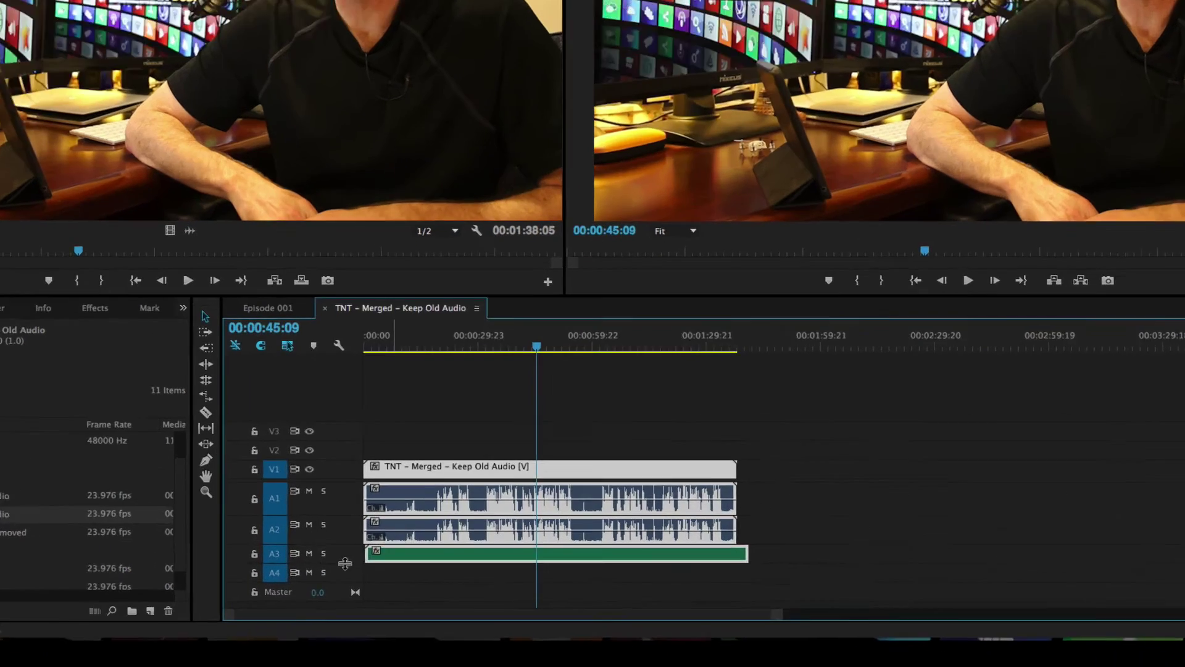
- Make track A3 taller and mute the camera audio tracks A1 and A2
{"action": "left_click_drag", "start_coordinate": [345, 563], "coordinate": [344, 577]}
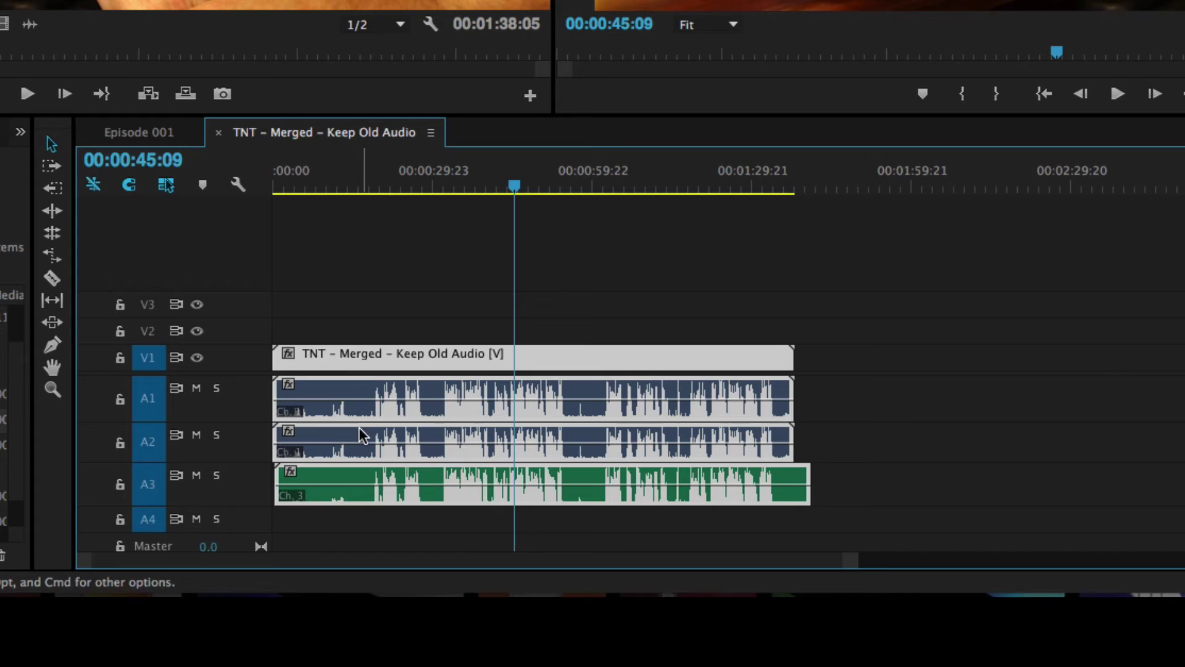
{"action": "mouse_move", "coordinate": [345, 480]}
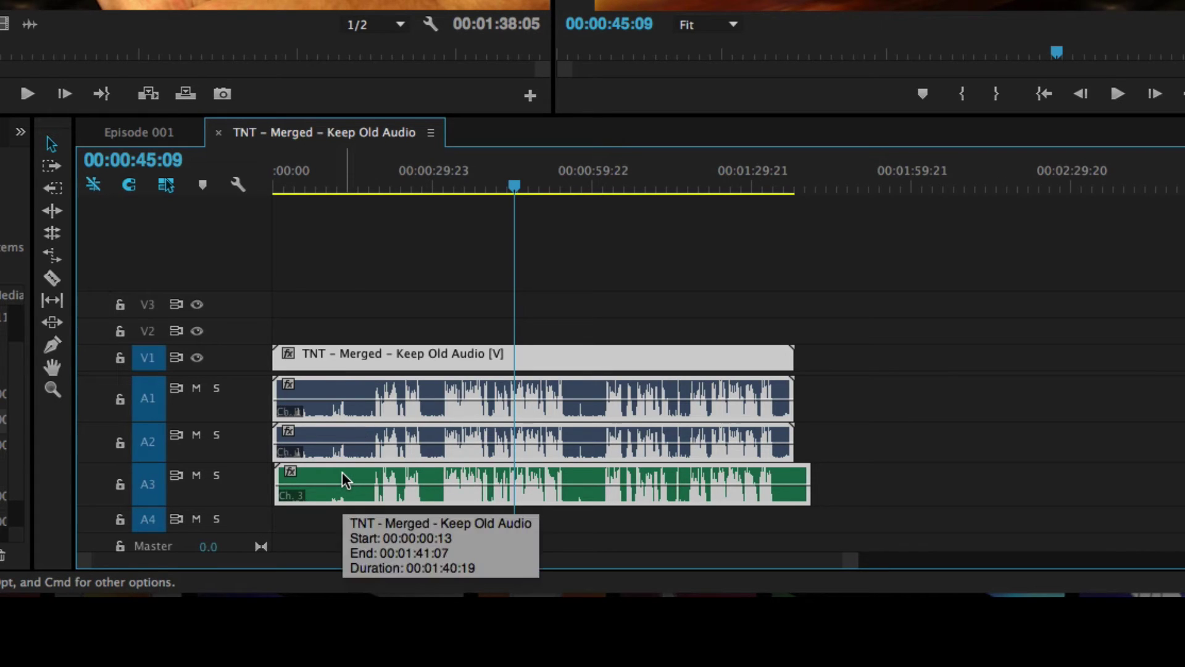
{"action": "left_click", "coordinate": [197, 387]}
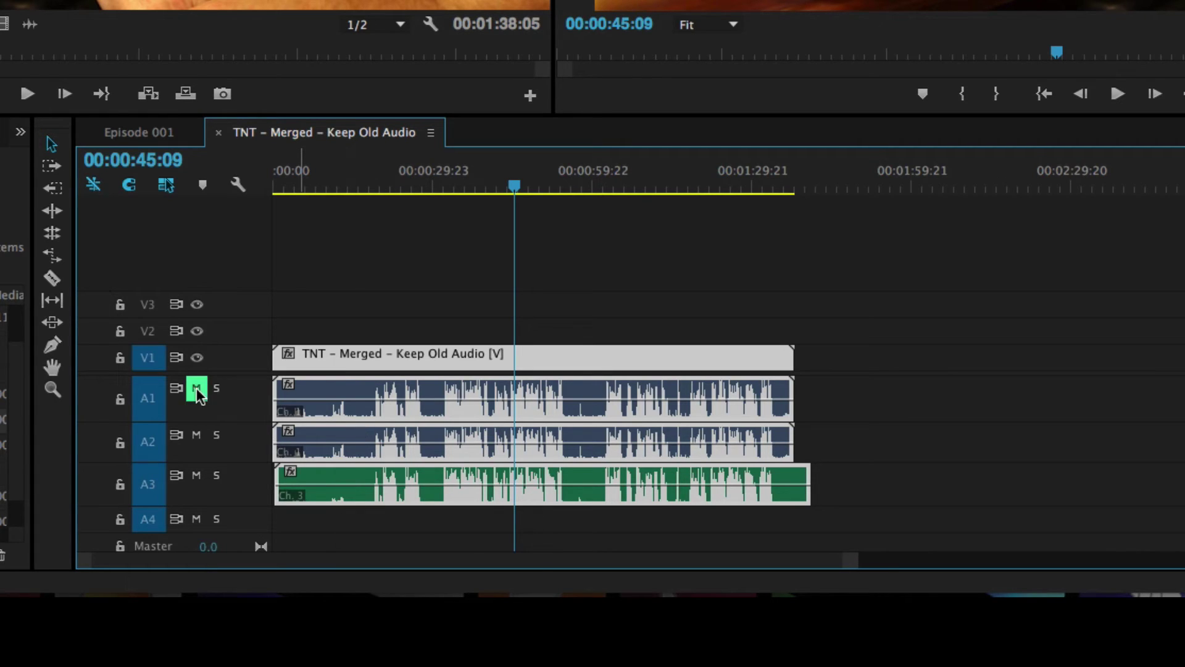
{"action": "left_click", "coordinate": [197, 436]}
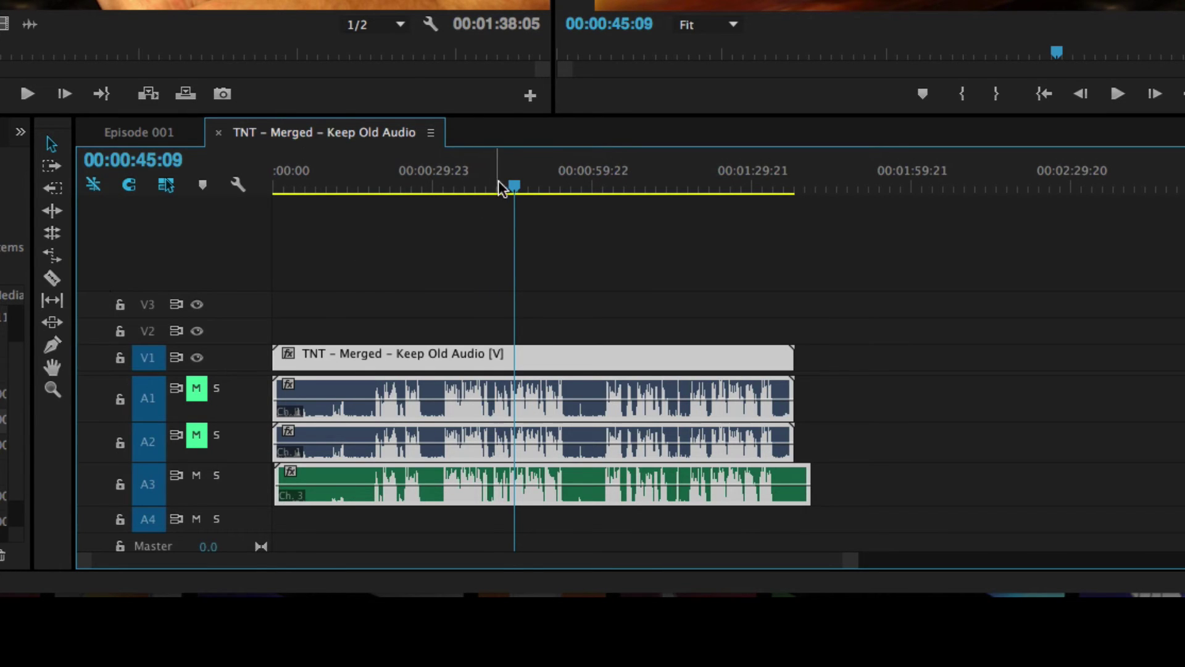
- Play the sequence from about 32 seconds with only the external A3 audio
{"action": "left_click_drag", "start_coordinate": [500, 185], "coordinate": [449, 185]}
{"action": "left_click", "coordinate": [462, 255]}
{"action": "key", "text": "space"}
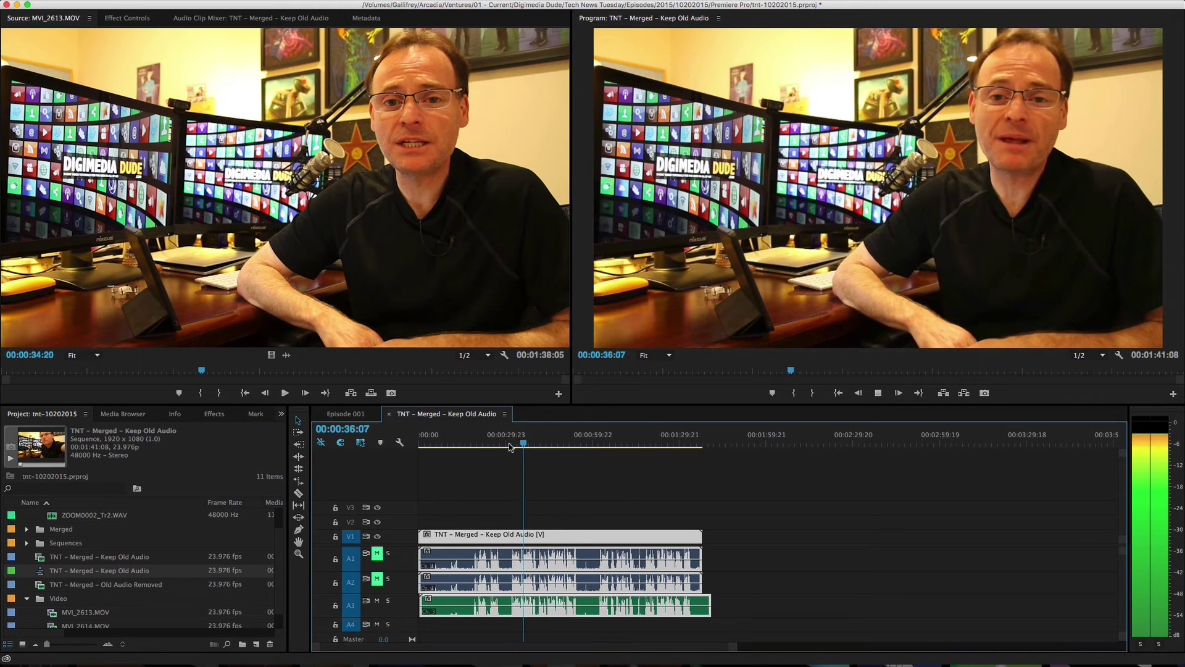
{"action": "key", "text": "space"}
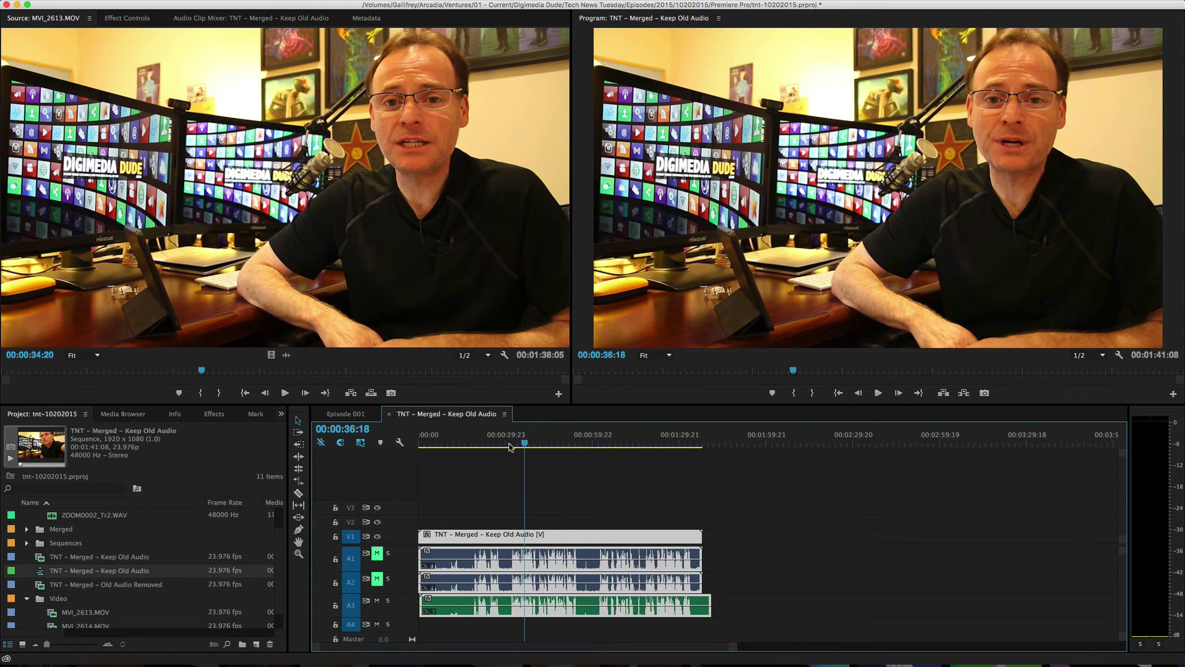
- Create a sequence from the 'Old Audio Removed' merged clip and enlarge track A1
{"action": "left_click", "coordinate": [84, 589]}
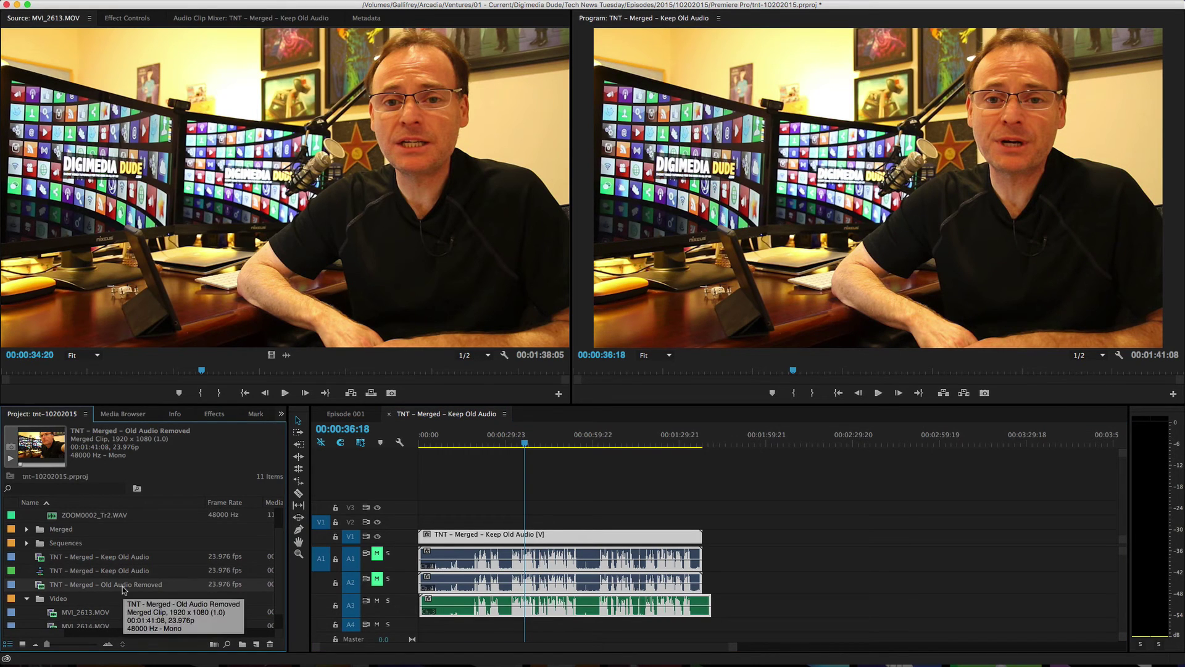
{"action": "left_click_drag", "start_coordinate": [96, 589], "coordinate": [254, 645]}
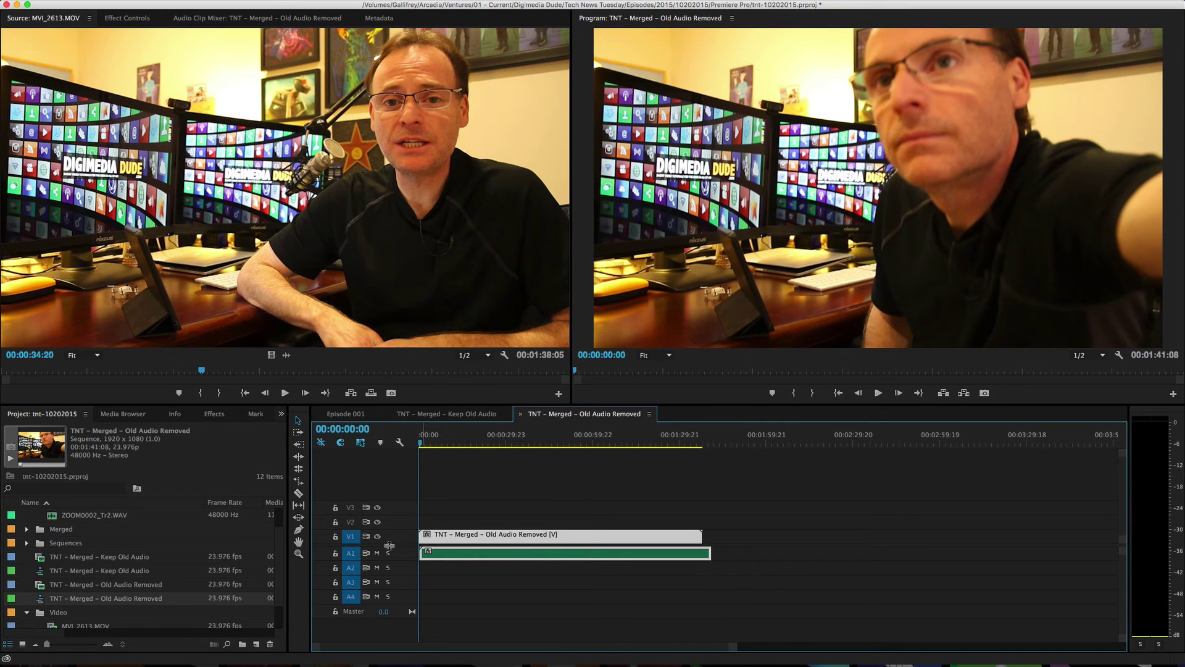
{"action": "left_click_drag", "start_coordinate": [363, 560], "coordinate": [363, 591]}
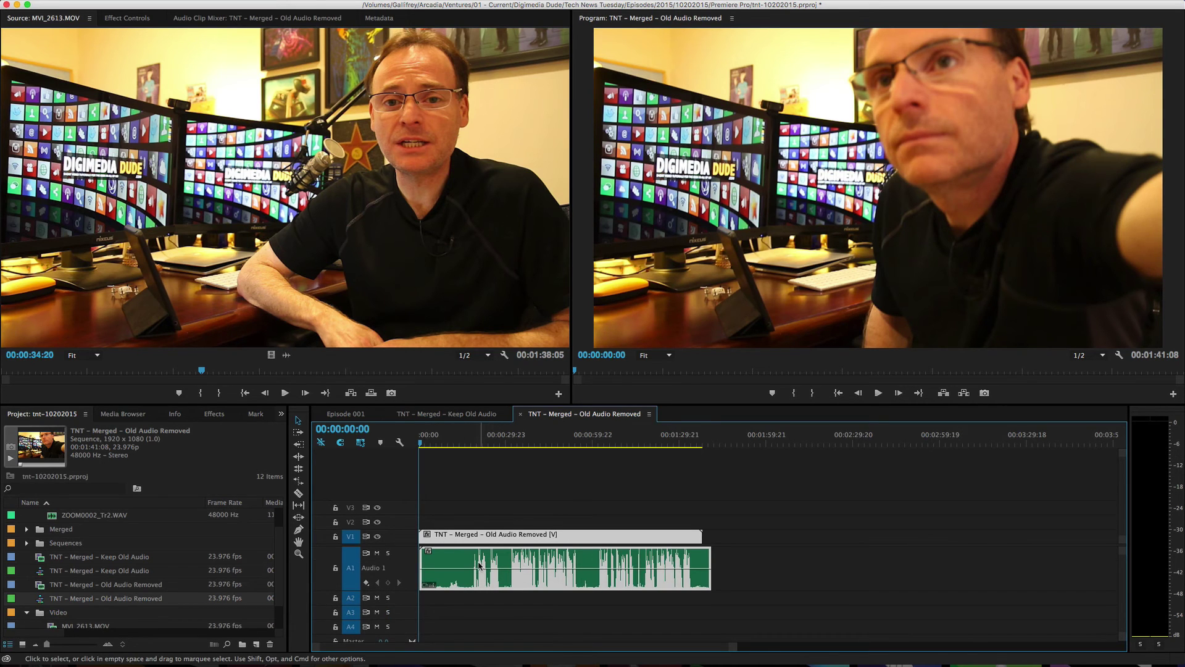
- Play the sequence starting from 00:00:31:23
{"action": "left_click", "coordinate": [514, 439]}
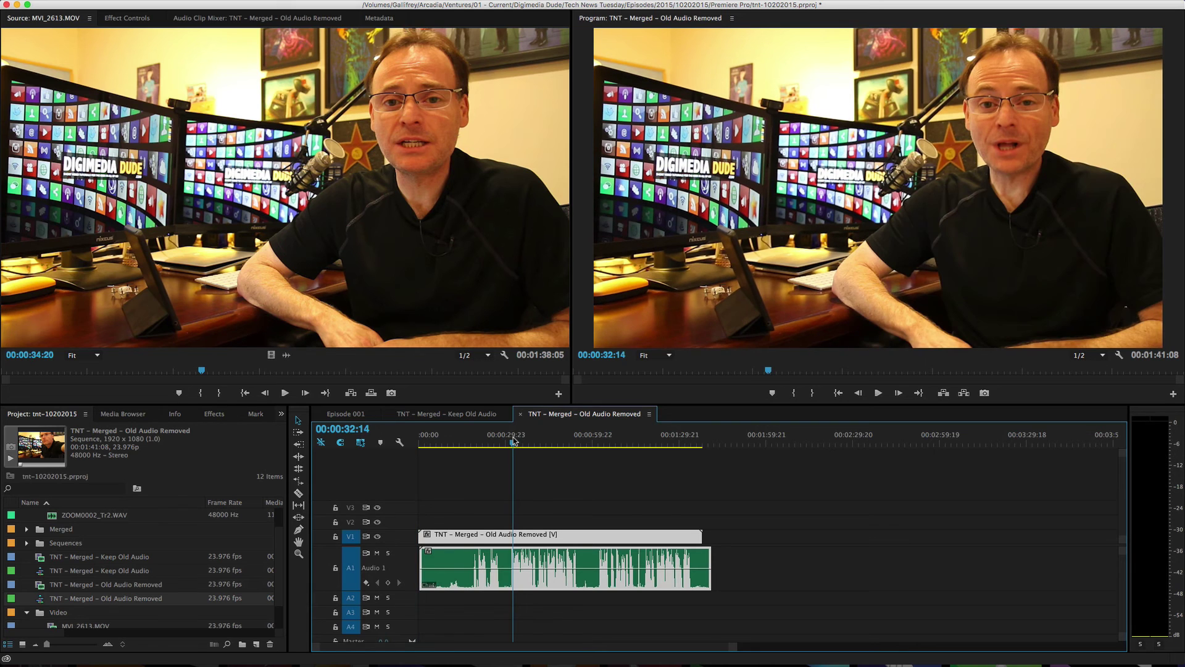
{"action": "left_click_drag", "start_coordinate": [514, 440], "coordinate": [511, 439]}
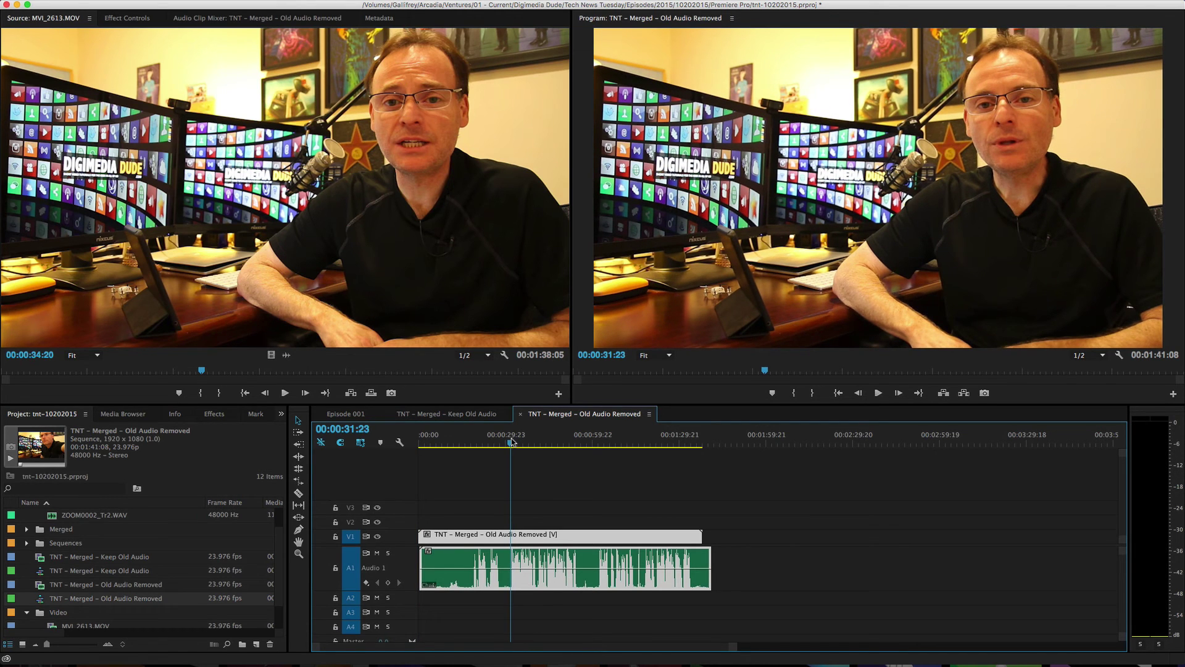
{"action": "key", "text": "space"}
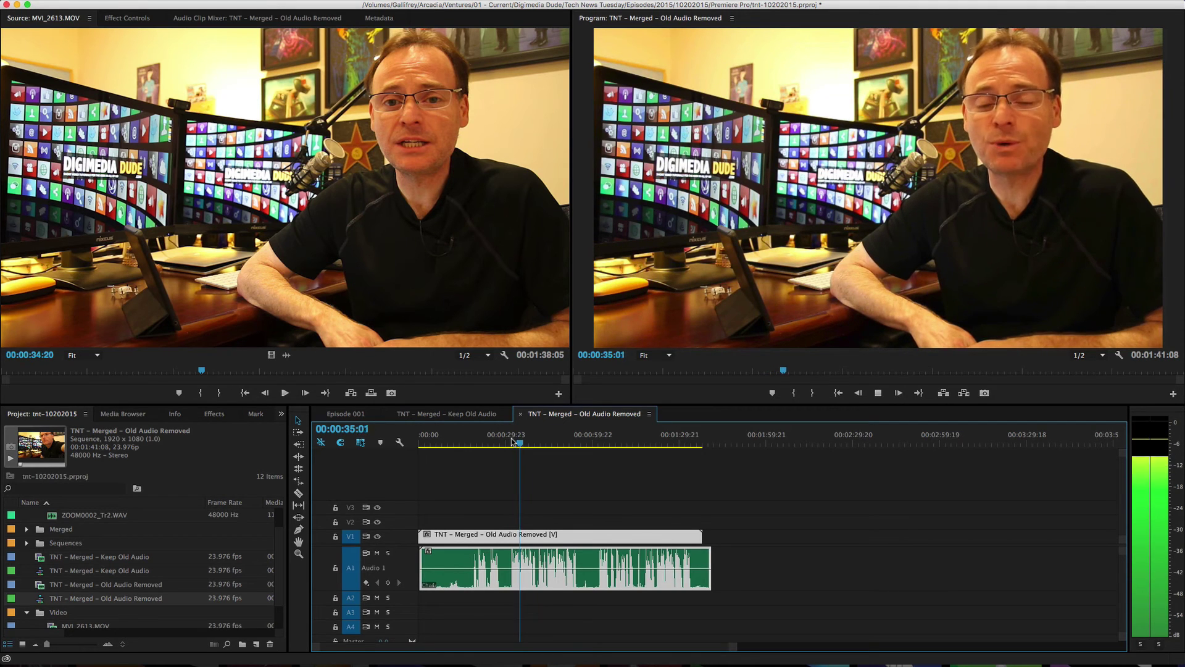
{"action": "key", "text": "space"}
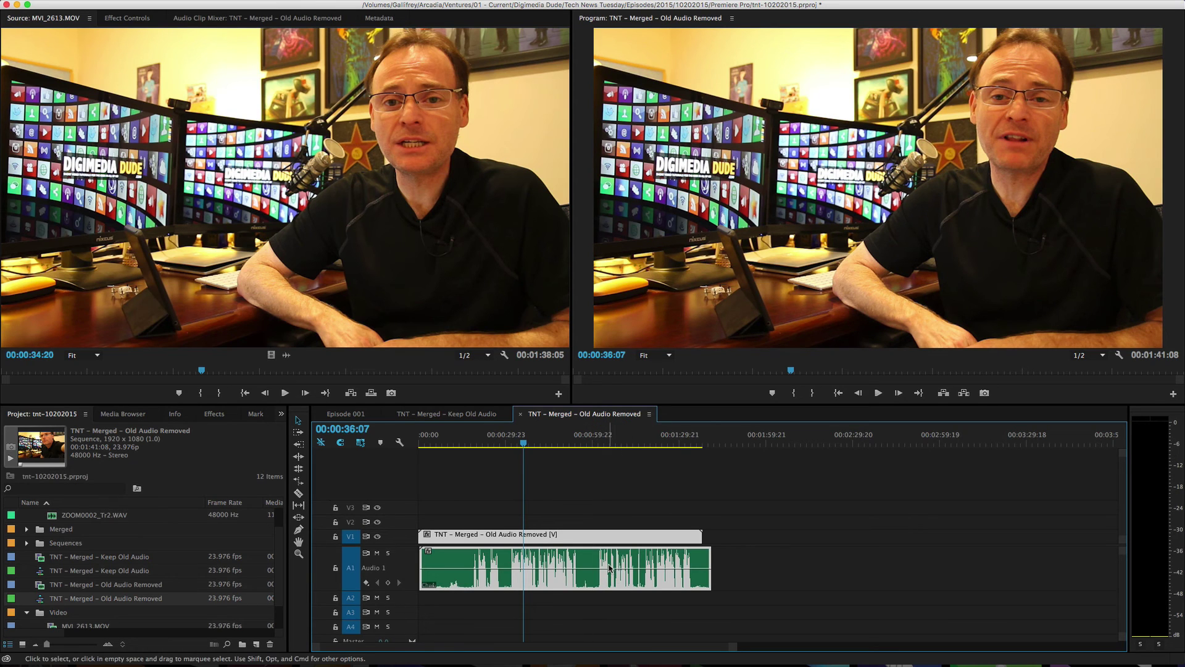
- Switch the Timeline to the 'TNT – Merged – Keep Old Audio' sequence tab
{"action": "left_click", "coordinate": [462, 413]}
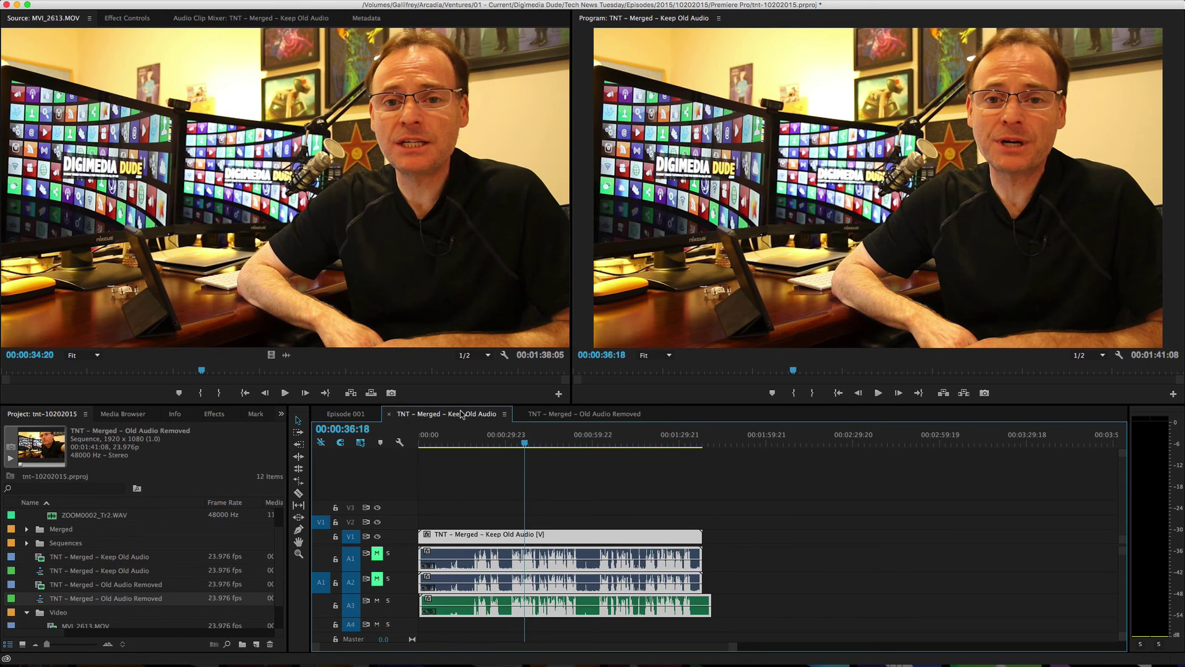